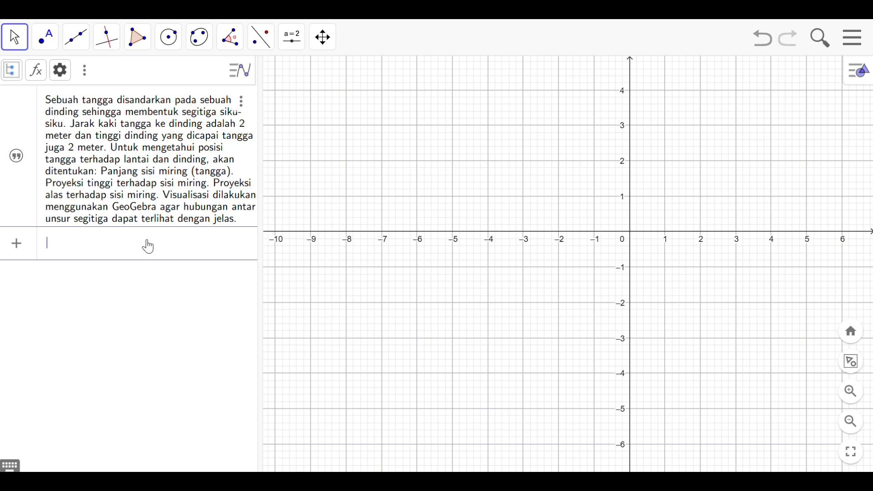
Step: Place a number slider in the lower-left quadrant near x = -8 and shorten its name entry to a
click(294, 46)
click(319, 76)
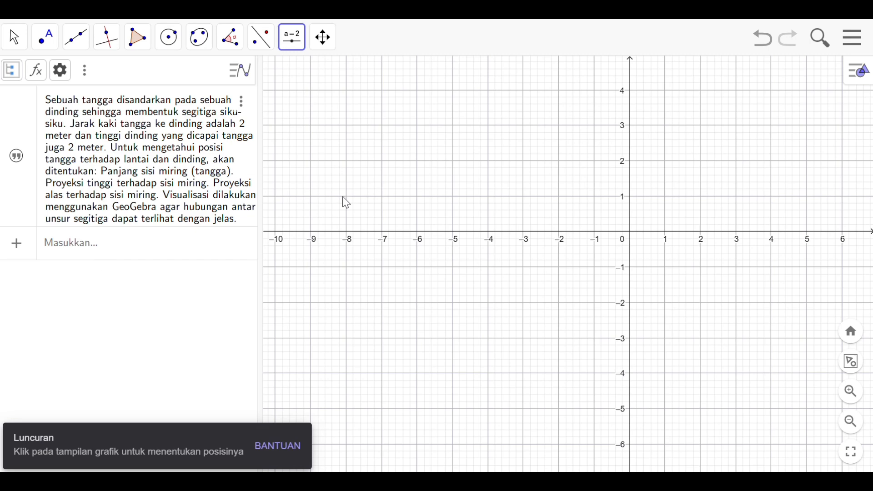
click(340, 333)
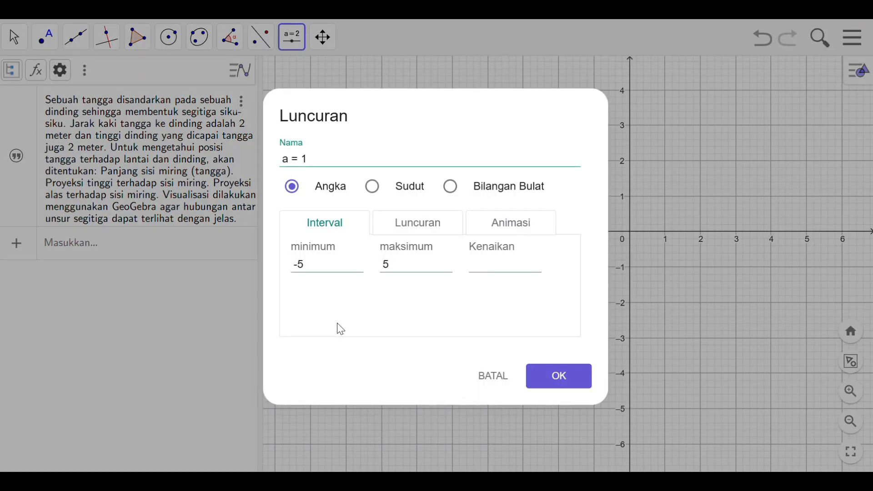
click(320, 158)
key(BackSpace)
key(BackSpace)
key(BackSpace)
key(BackSpace)
Step: Give slider a a minimum of 2, a maximum of 15 and an increment of 0.1, and create it
click(320, 260)
key(BackSpace)
key(BackSpace)
text(2)
click(406, 264)
key(BackSpace)
text(15)
click(487, 268)
text(0.1)
key(Return)
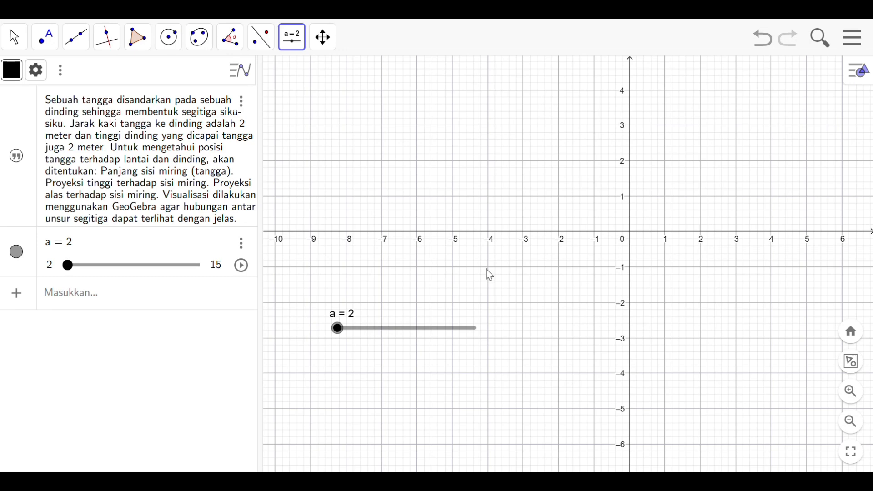
Step: Create a second number slider b below slider a, with minimum 2, maximum 15 and increment 0,1
click(145, 293)
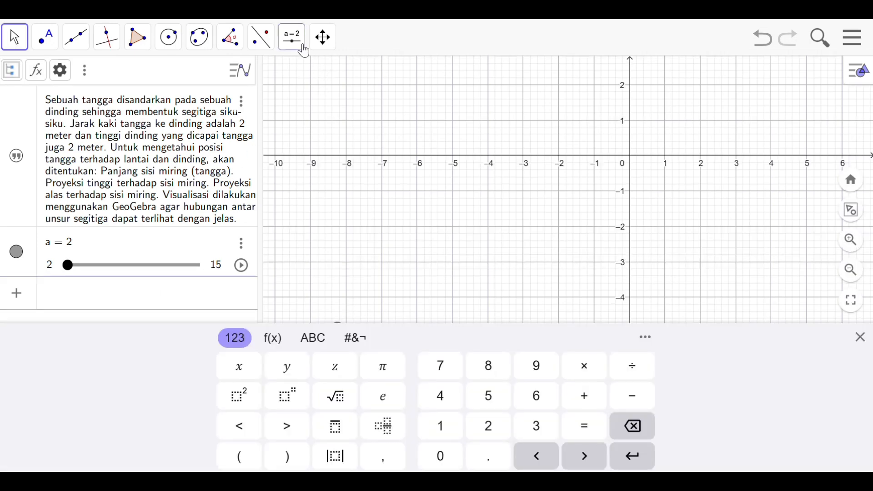
click(302, 48)
click(324, 77)
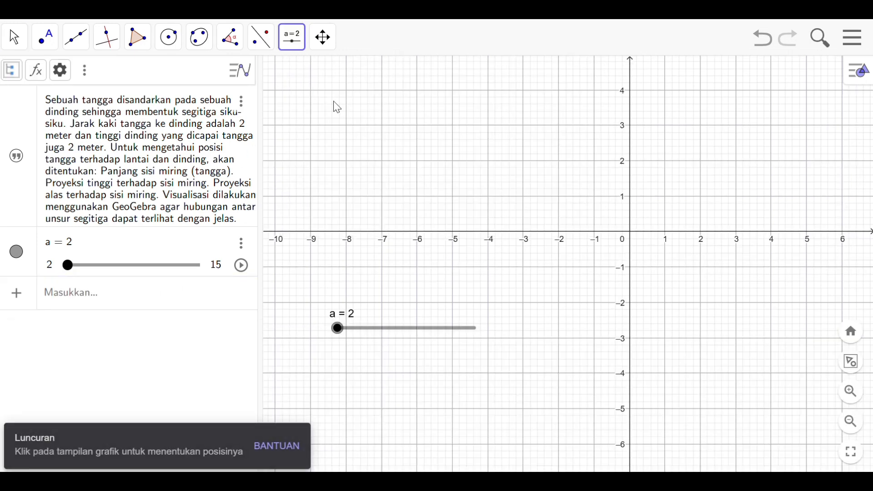
click(361, 374)
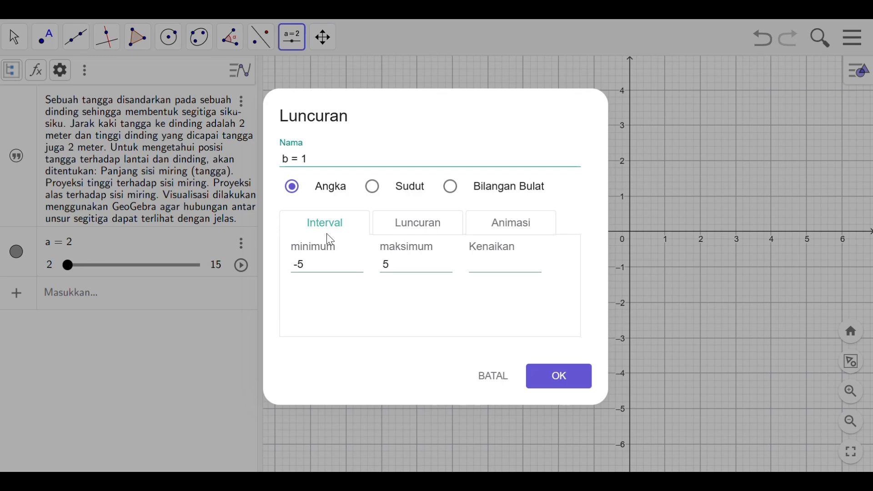
click(319, 265)
click(324, 260)
key(BackSpace)
key(BackSpace)
text(2)
click(385, 263)
text(1)
click(517, 270)
text(0,)
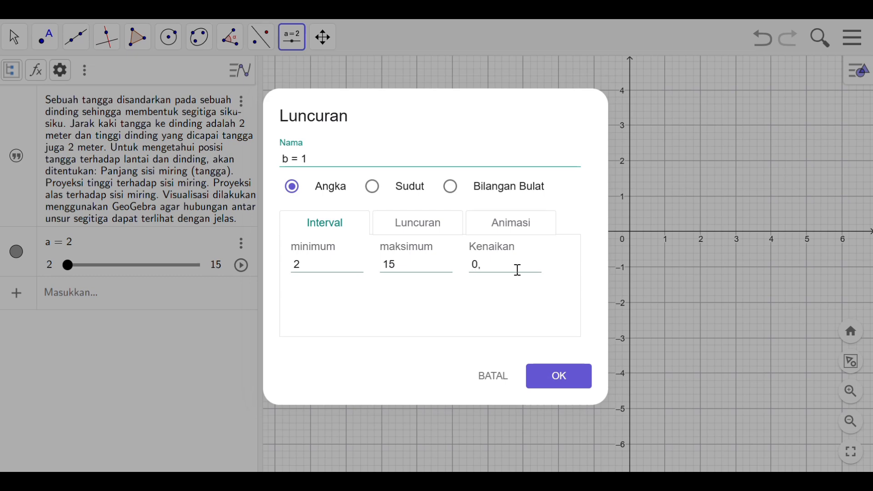
text(1)
click(559, 376)
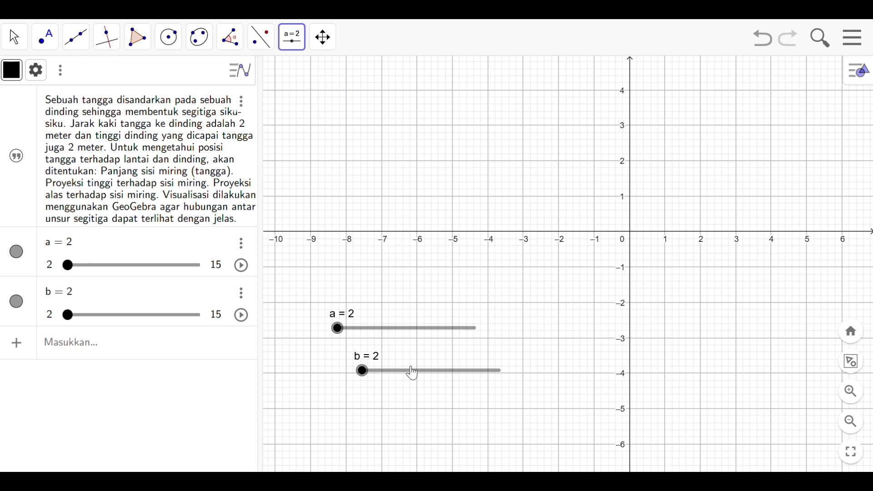
Step: Define the points A = (0, 0) and B = (a, 0)
click(167, 347)
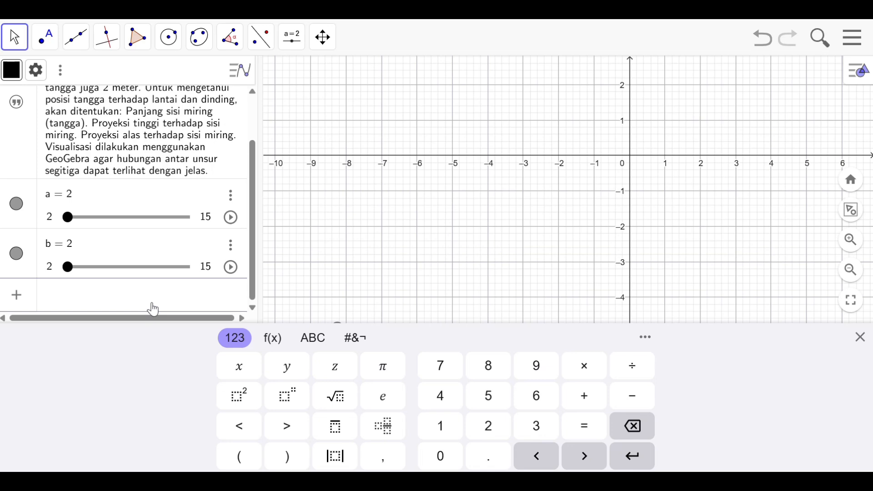
text(A = (0,0)
key(Return)
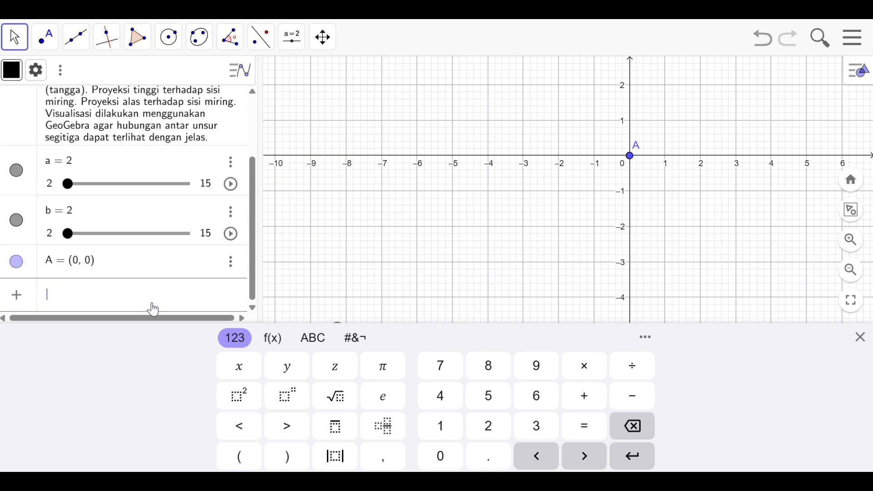
text(B = (a)
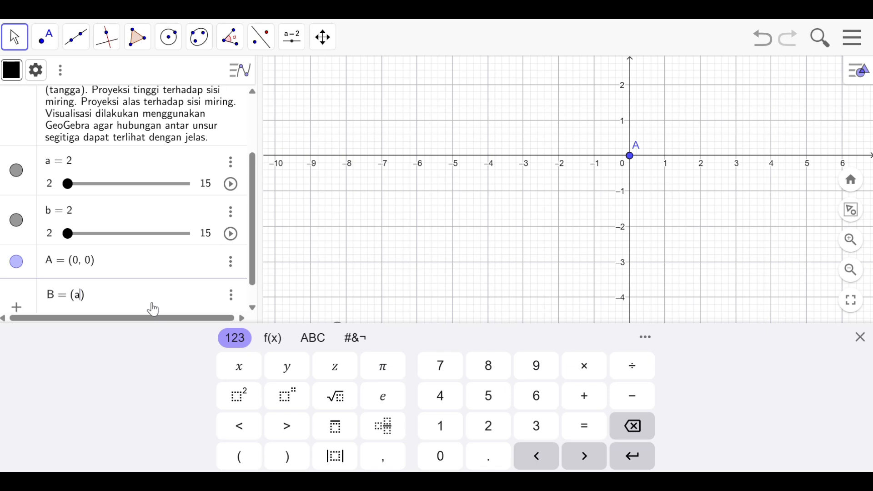
text(, 0)
key(Return)
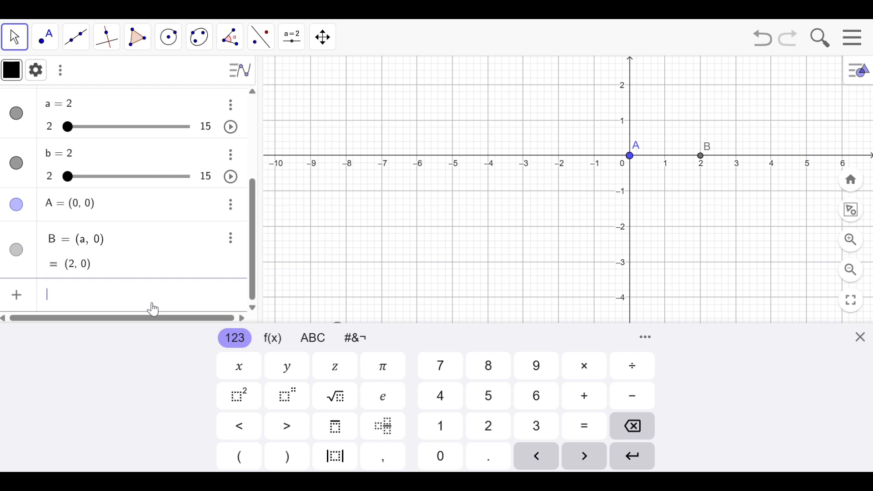
Step: Define the point C = (a, b) from the two slider values
text(C = (ab)
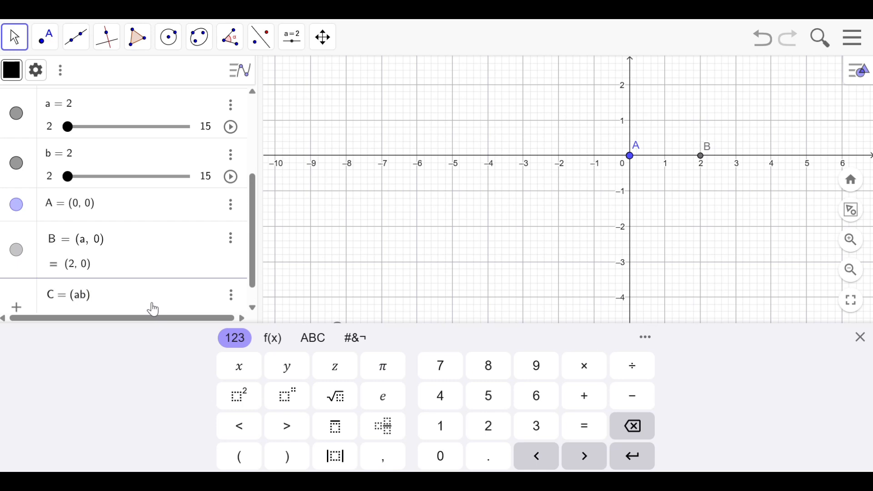
key(BackSpace)
text(,b)
key(Return)
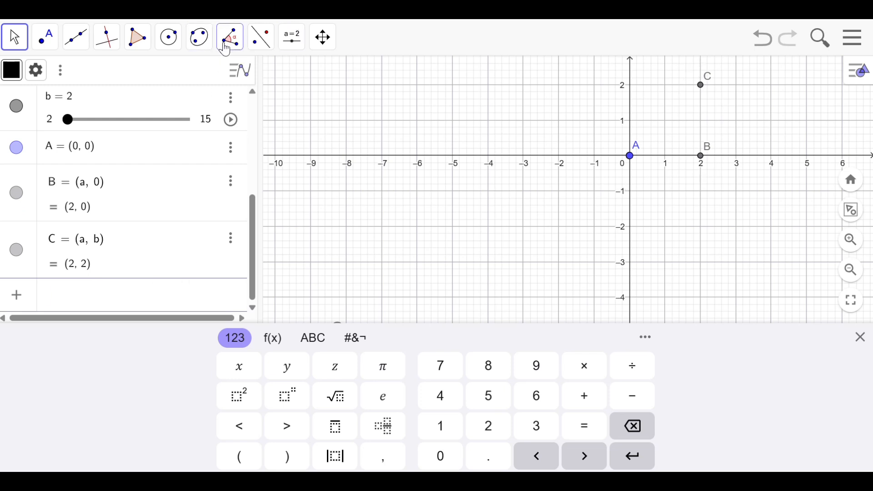
Step: Draw a closed triangle through points A, B and C with the Polygon tool
click(139, 40)
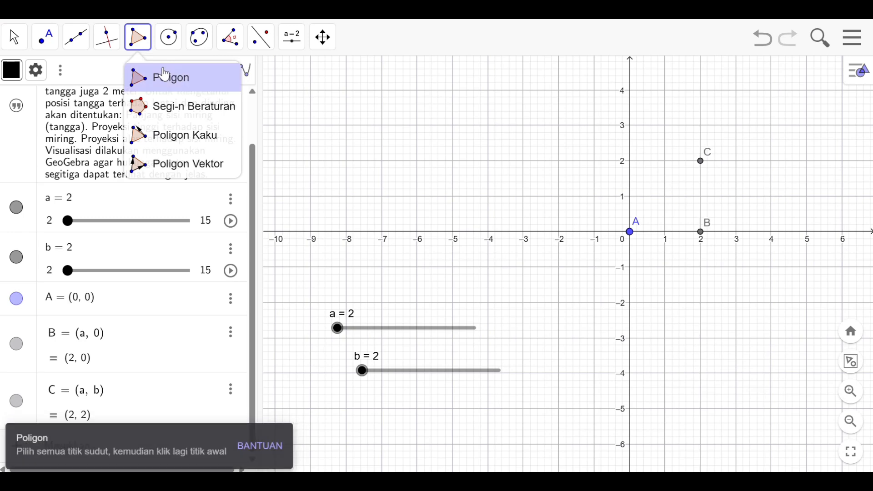
click(157, 75)
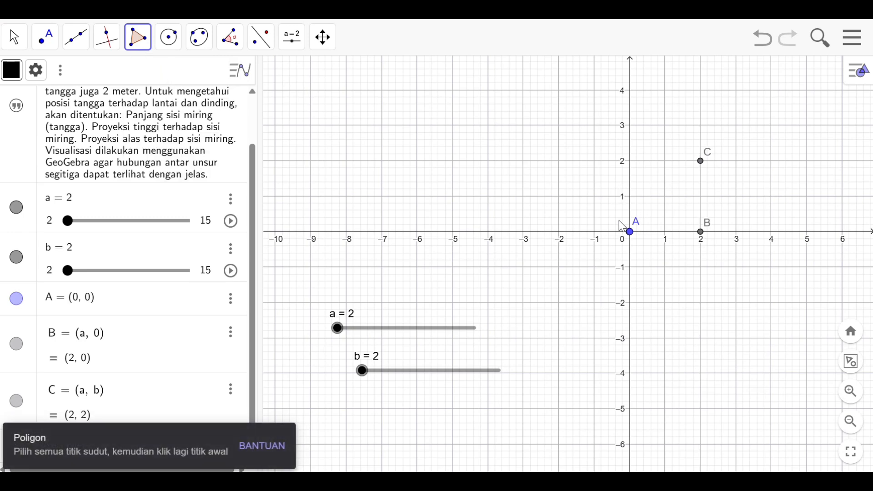
click(630, 231)
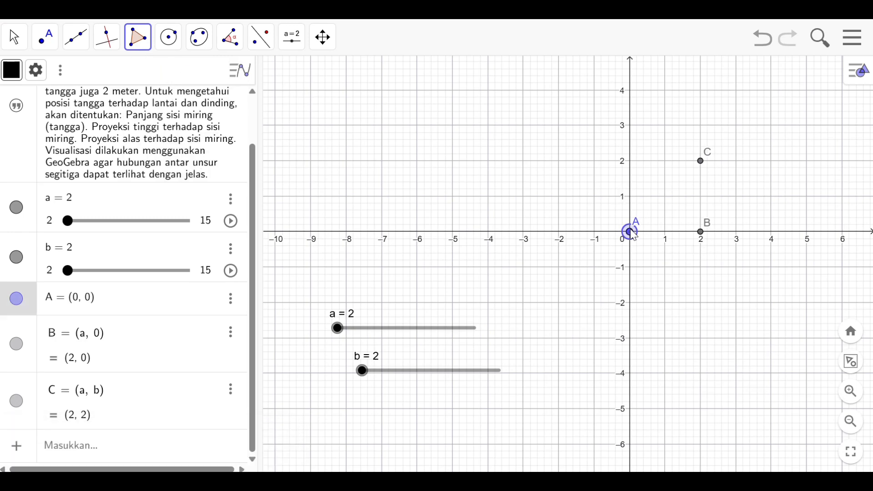
click(701, 232)
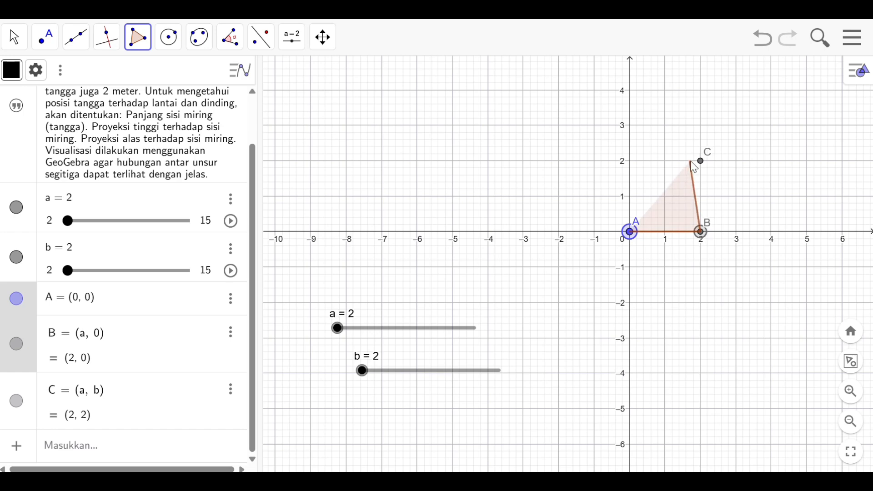
click(701, 162)
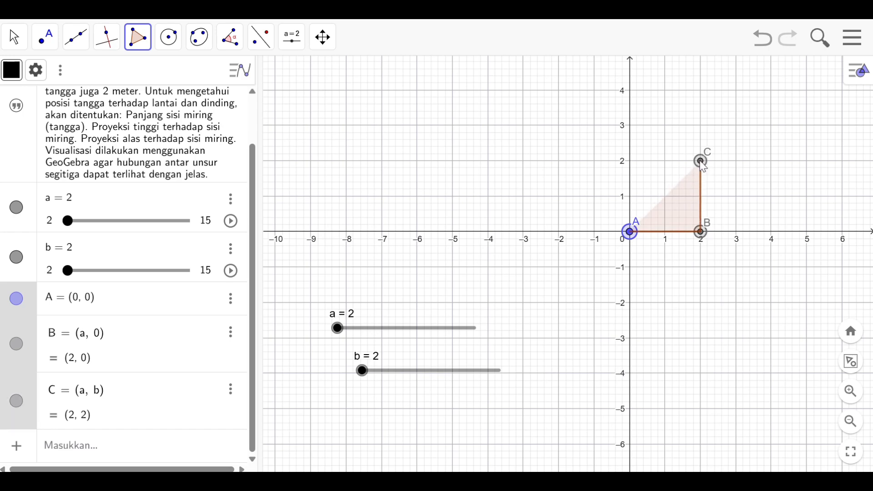
click(632, 232)
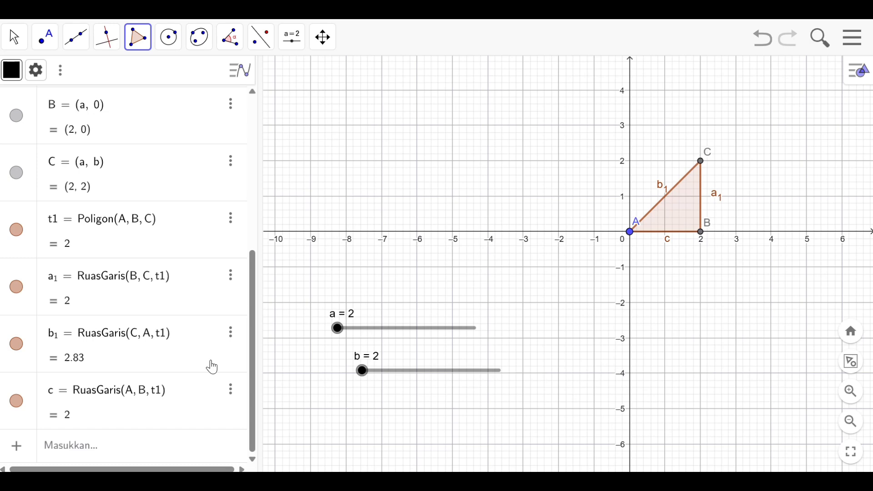
Step: Define the line through the hypotenuse as g = Line(A, C)
click(171, 441)
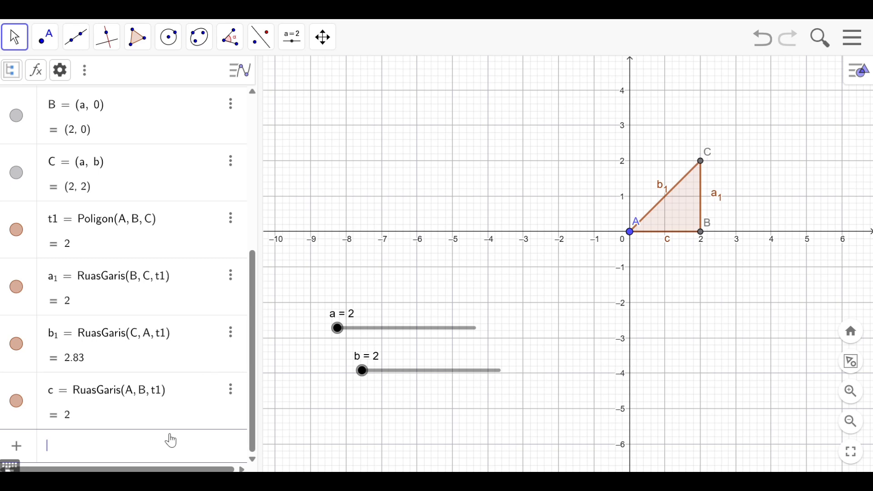
text(g = Line)
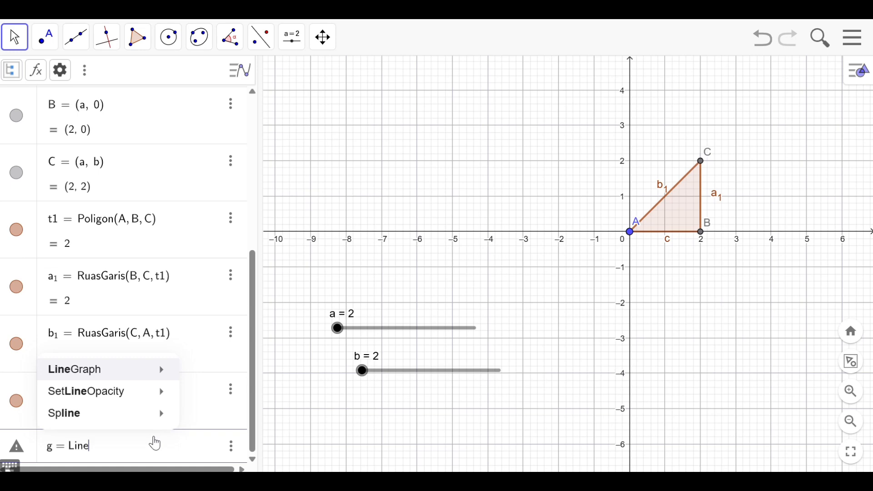
text(()
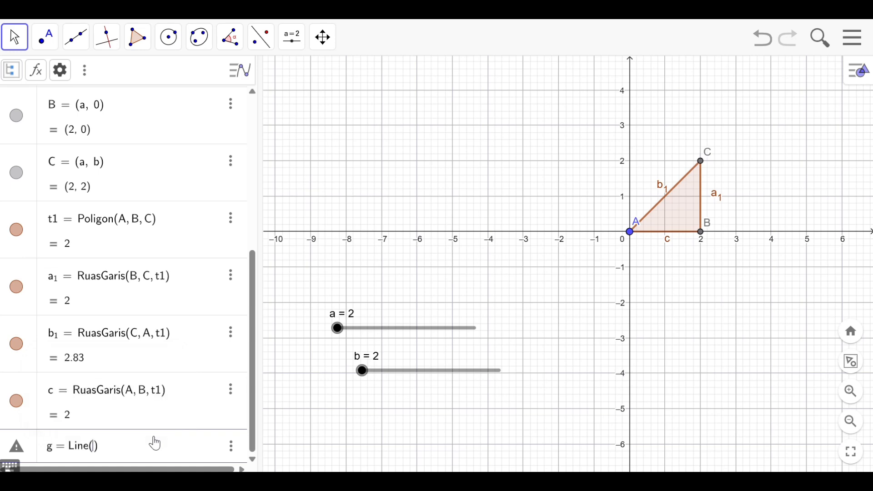
text(A, C)
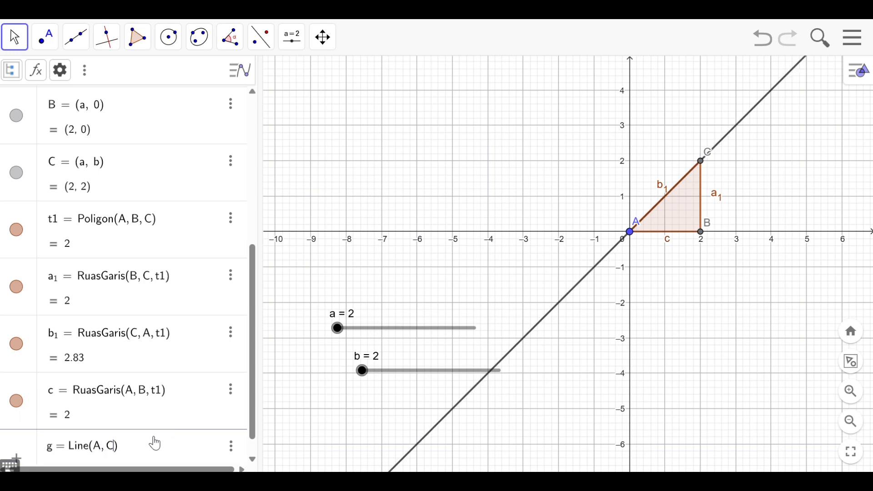
key(Return)
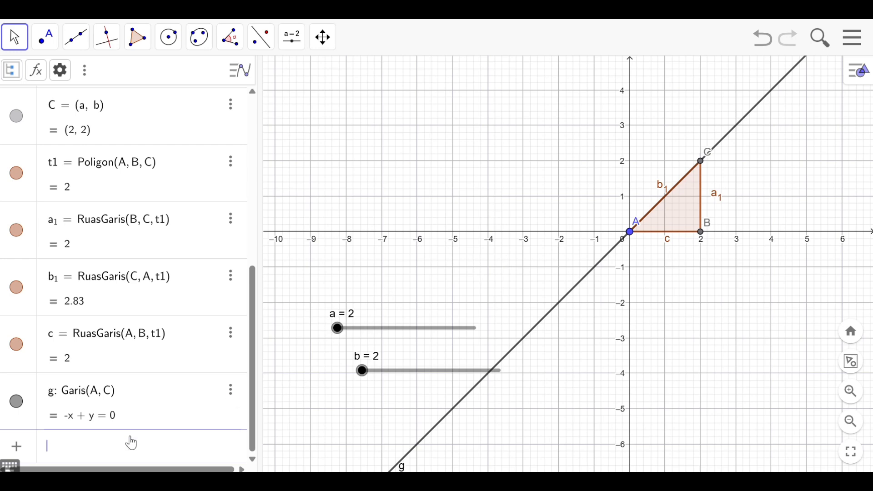
Step: Try to define the perpendicular through B as h = perpendicularLine(B, G), and return to that entry for editing
text(h = per)
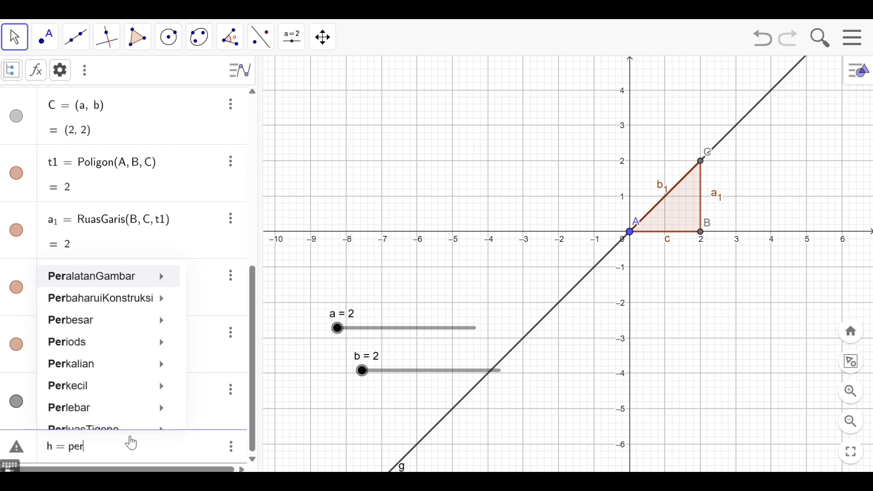
mouse_move(131, 408)
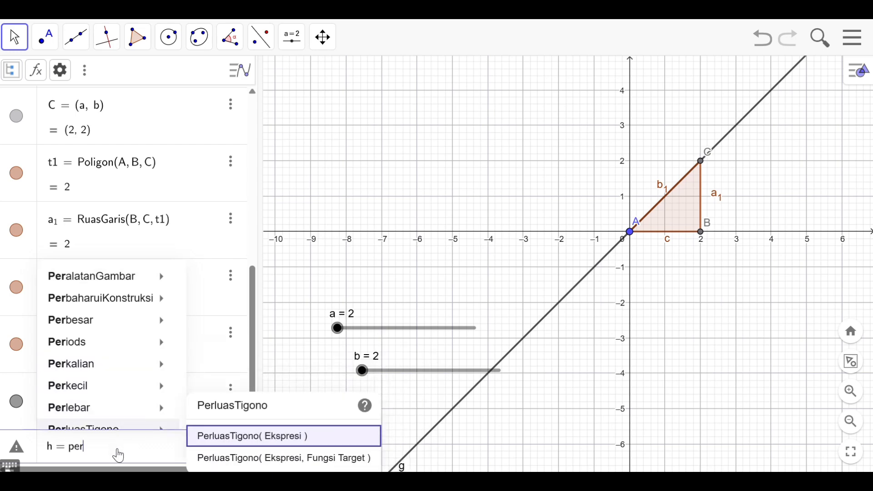
text(pend)
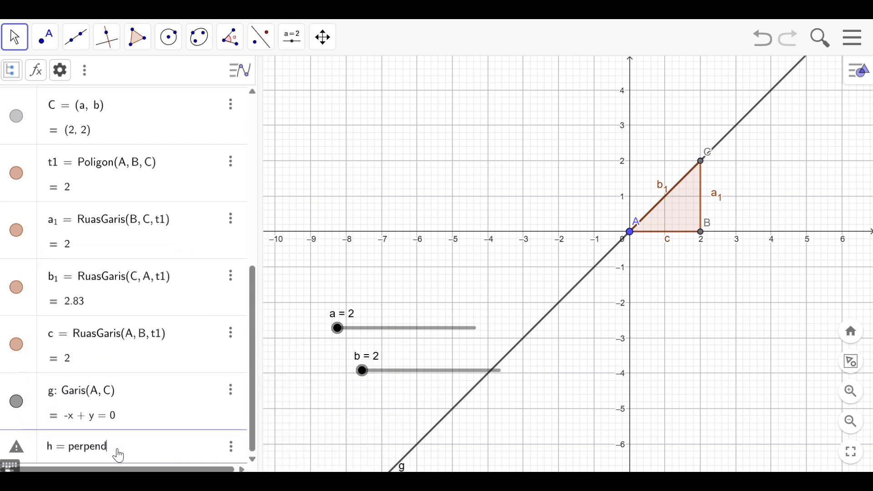
text(icularLine(C)
key(BackSpace)
text(B,G)
key(Return)
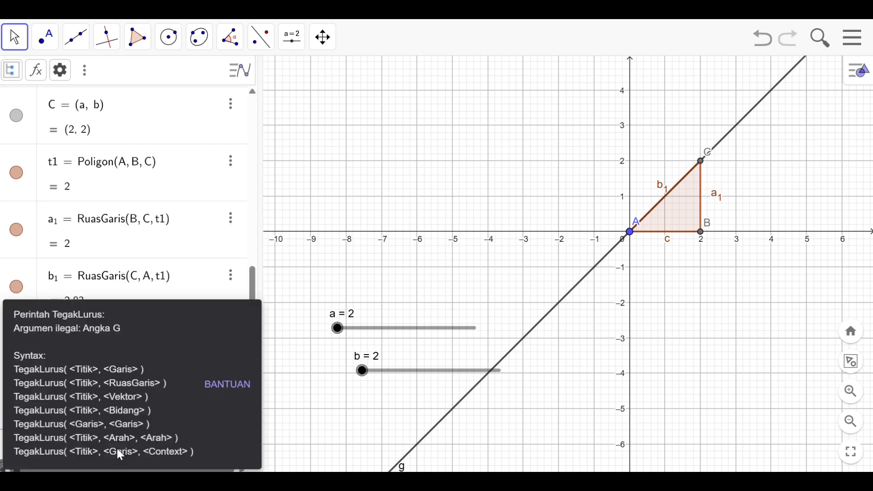
click(117, 253)
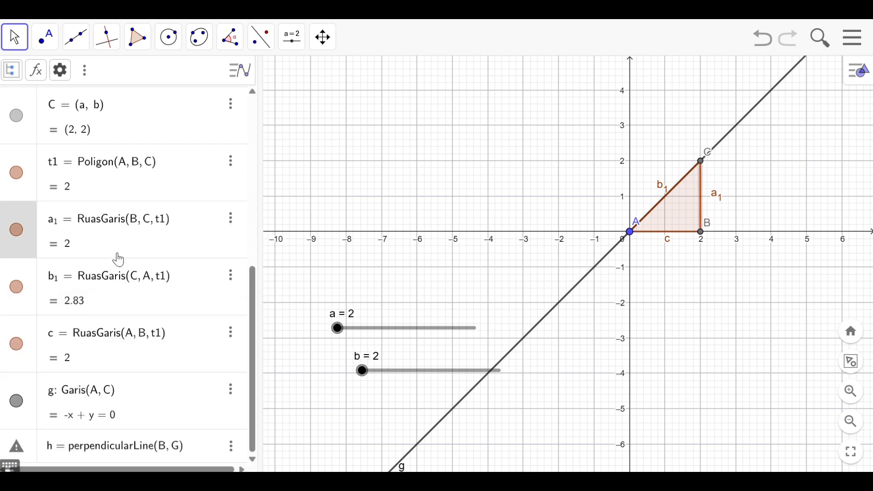
click(179, 452)
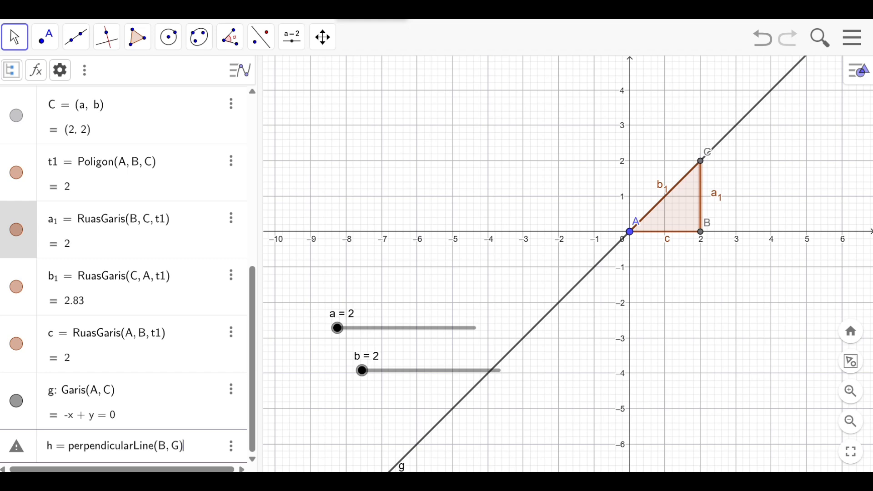
Step: Change the interface language to English (UK) in the global settings and close the settings
click(853, 39)
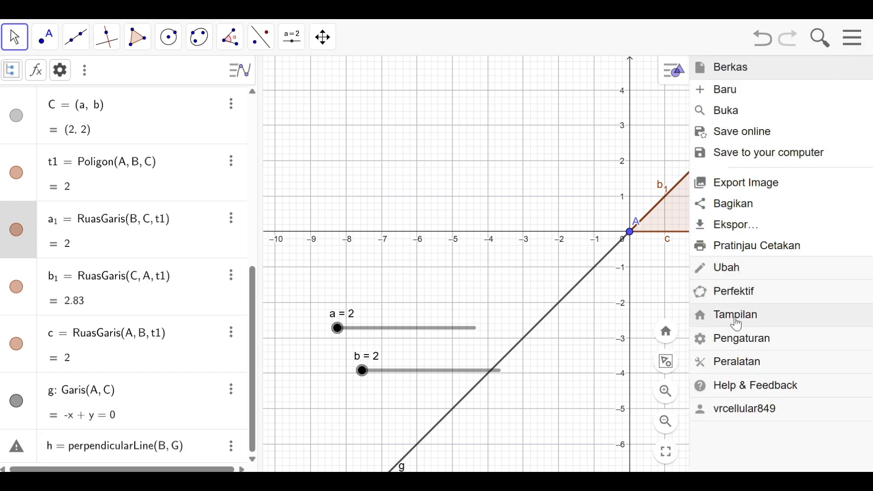
click(741, 351)
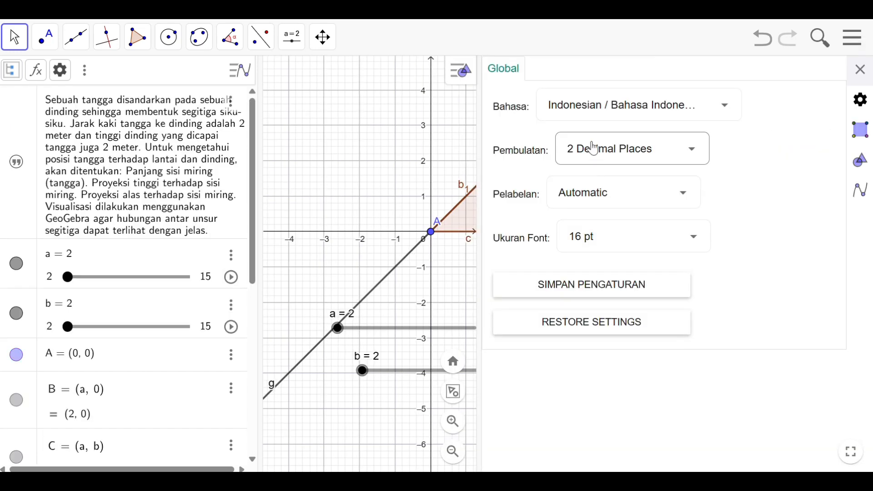
click(604, 118)
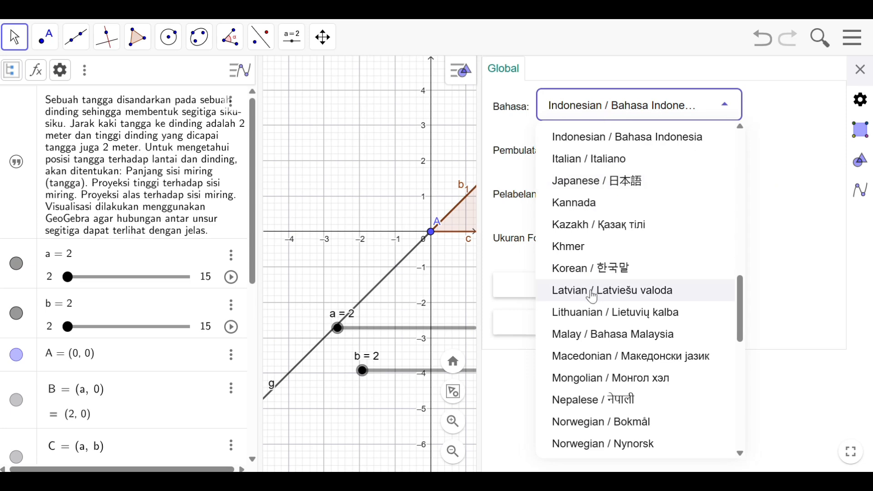
scroll(593, 293, down, 10)
scroll(594, 295, up, 20)
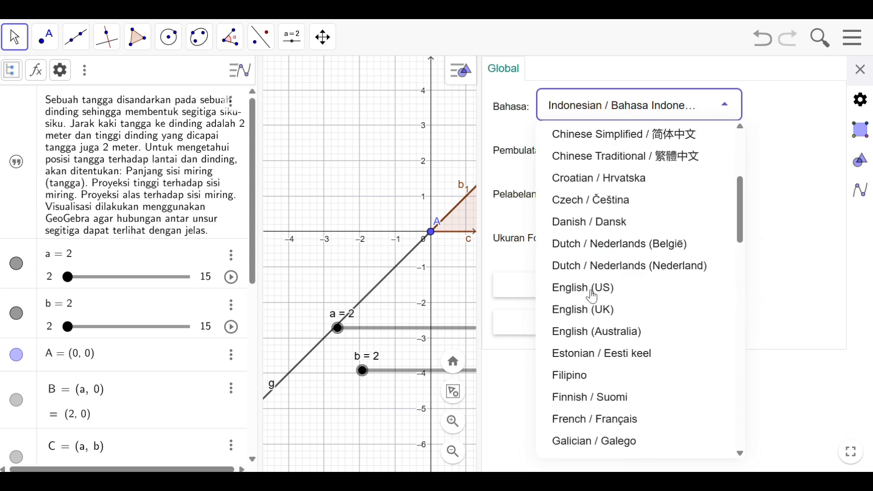
scroll(592, 309, down, 5)
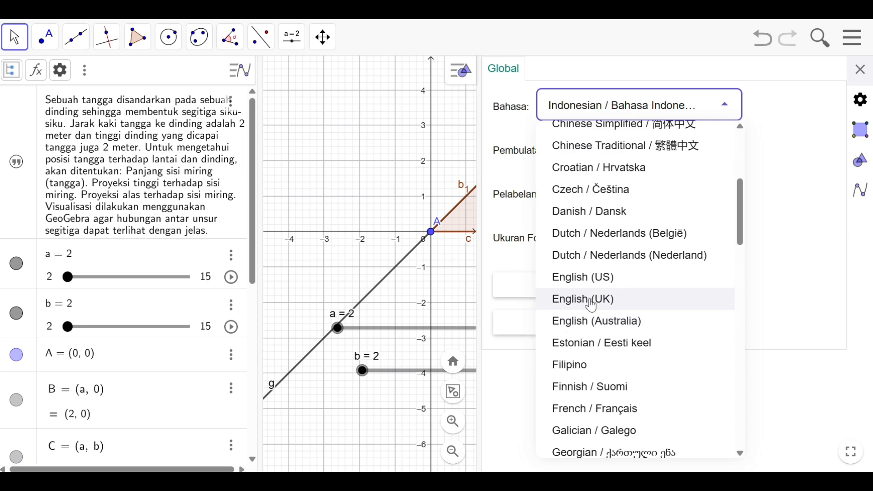
click(590, 301)
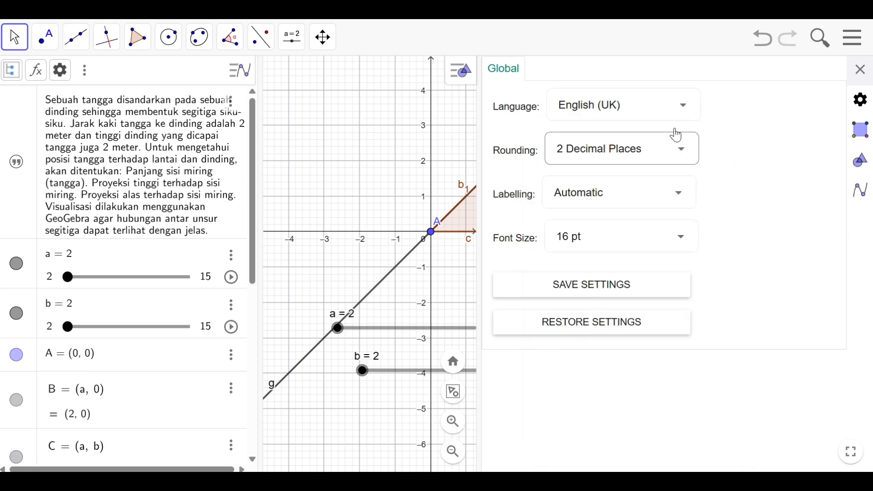
click(860, 70)
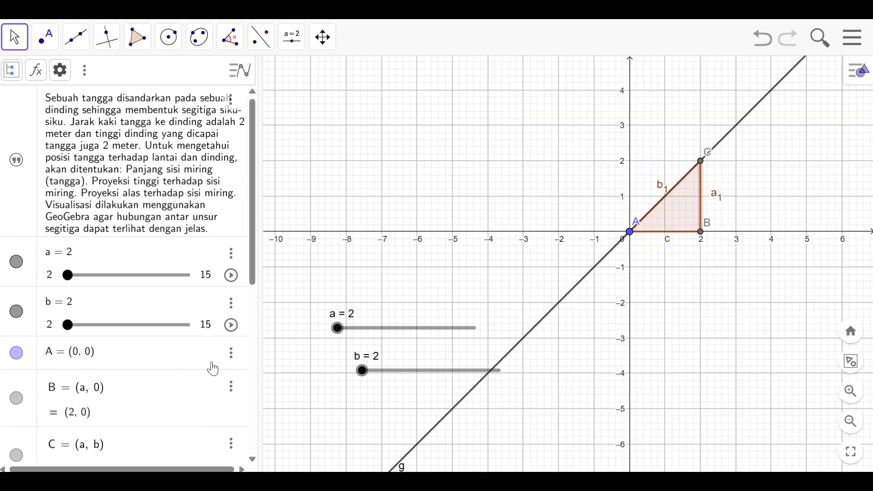
Step: Correct the definition of the perpendicular through B to h = perpendicularLine(B, g), using the lowercase line name
scroll(212, 368, down, 8)
click(109, 459)
text(h = perpendicularLine(B, G))
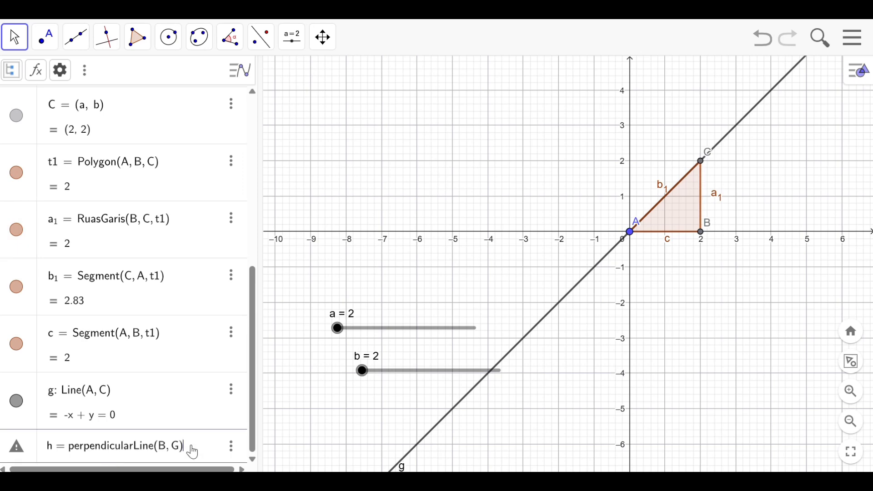
key(Return)
click(218, 293)
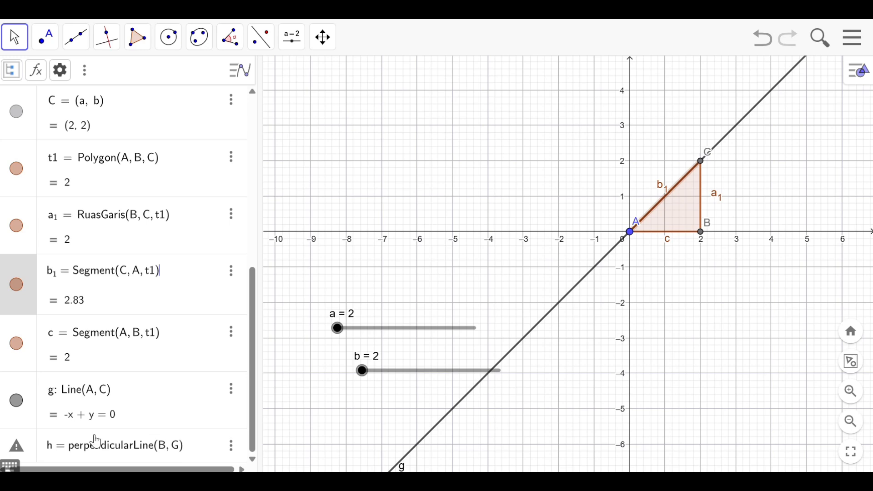
click(58, 446)
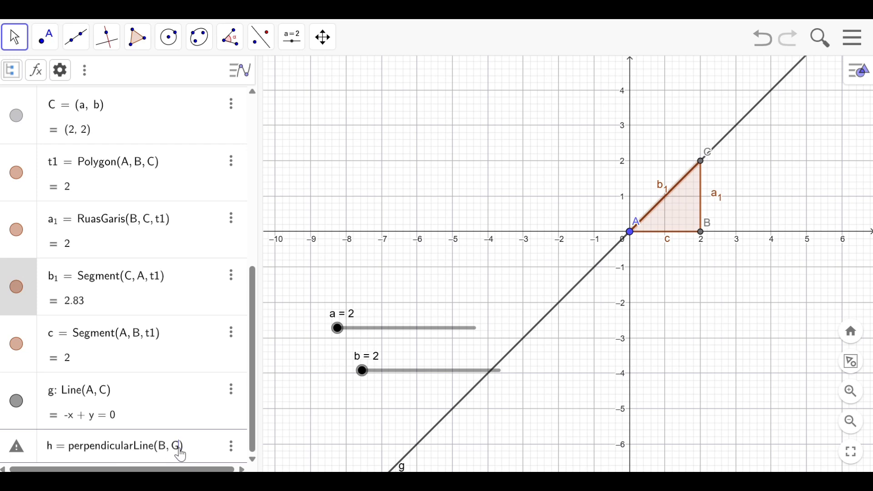
key(BackSpace)
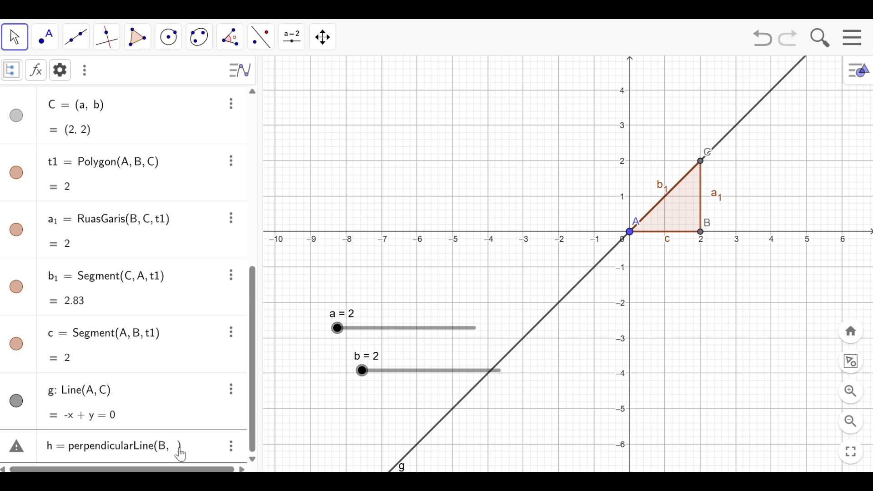
text(g)
key(Return)
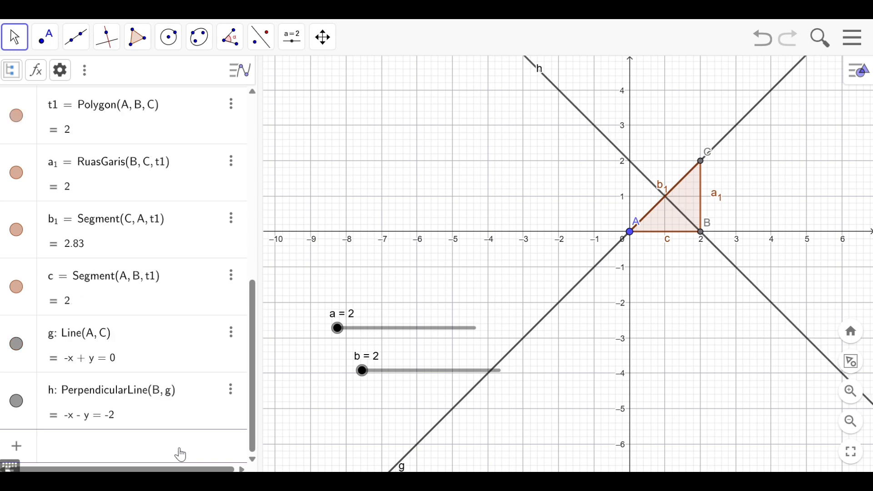
Step: Change the interface language back to Indonesian / Bahasa Indonesia and close the settings
click(853, 34)
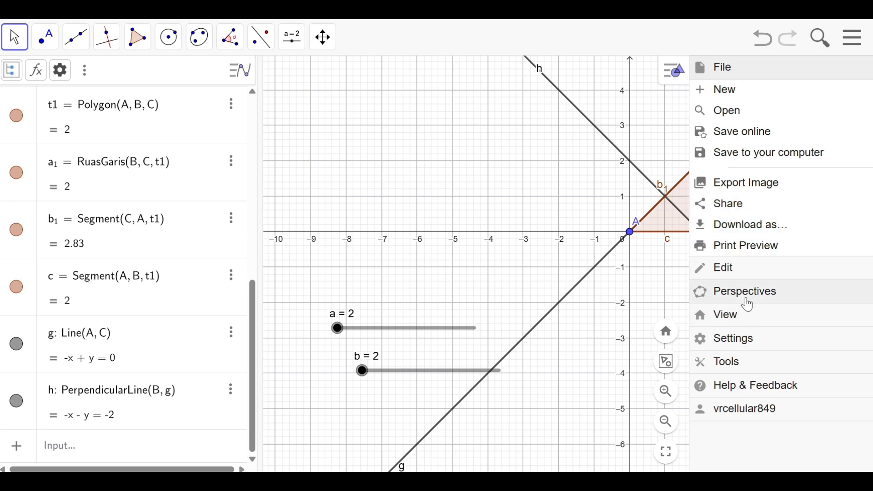
click(745, 351)
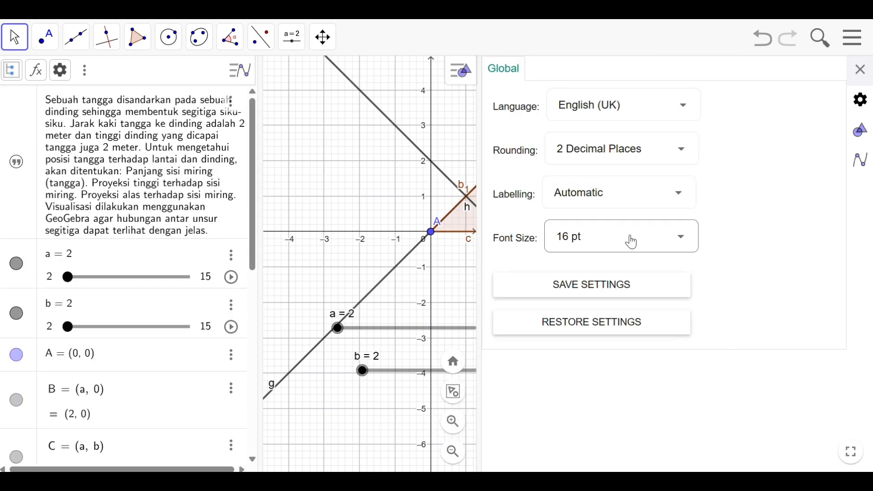
click(595, 108)
scroll(624, 363, down, 5)
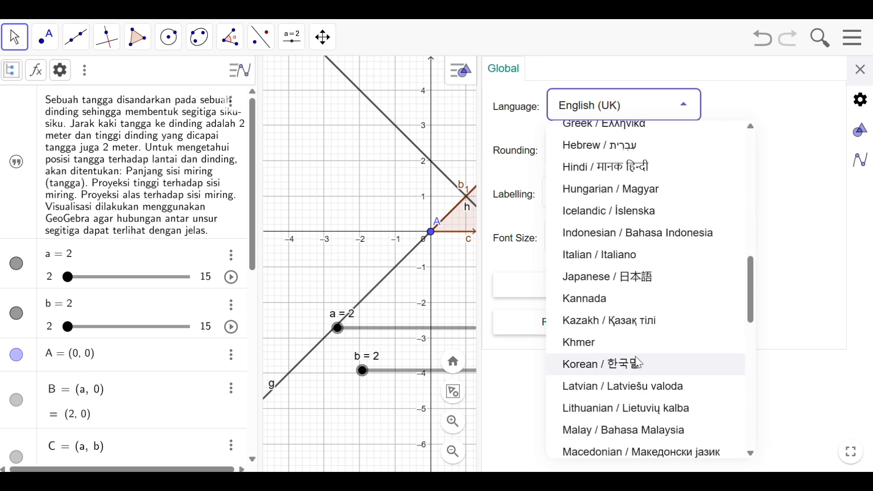
click(614, 234)
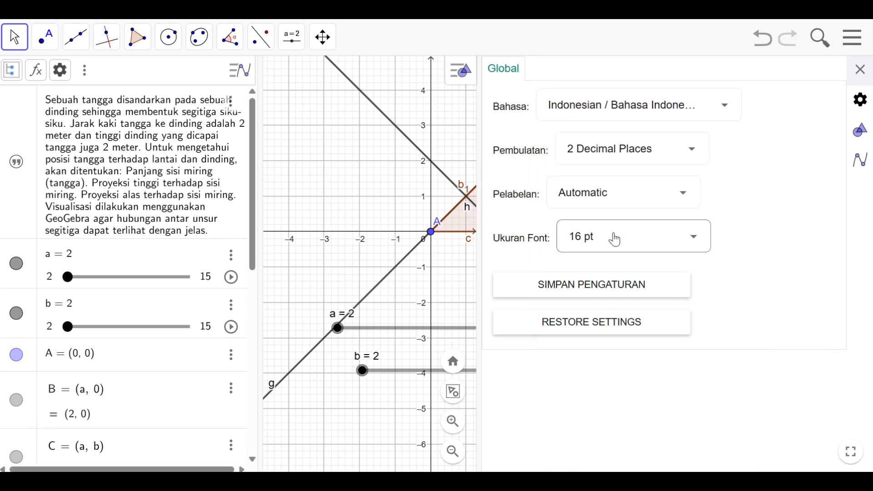
scroll(173, 439, down, 10)
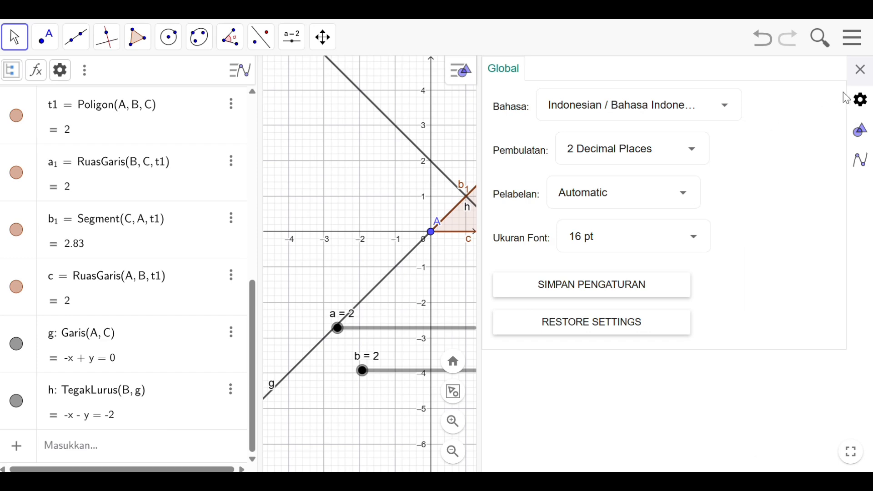
click(859, 70)
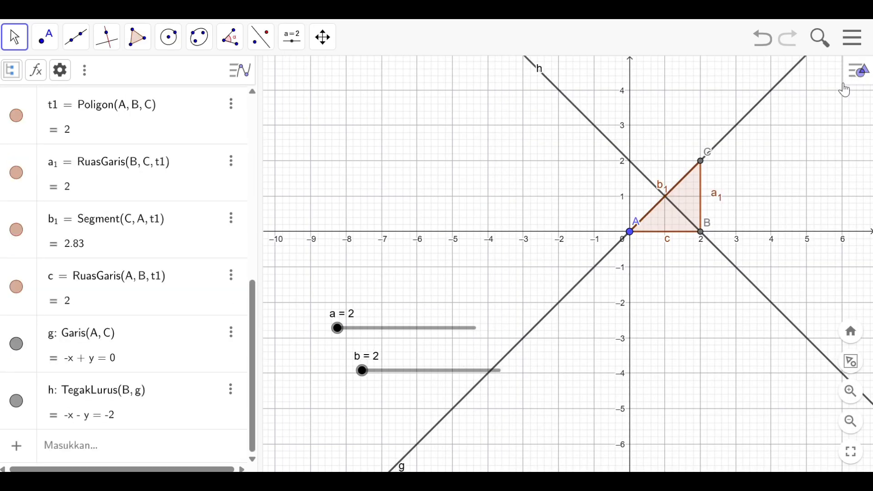
Step: Define the foot of the perpendicular on the hypotenuse as D = intersect(g, h)
click(96, 453)
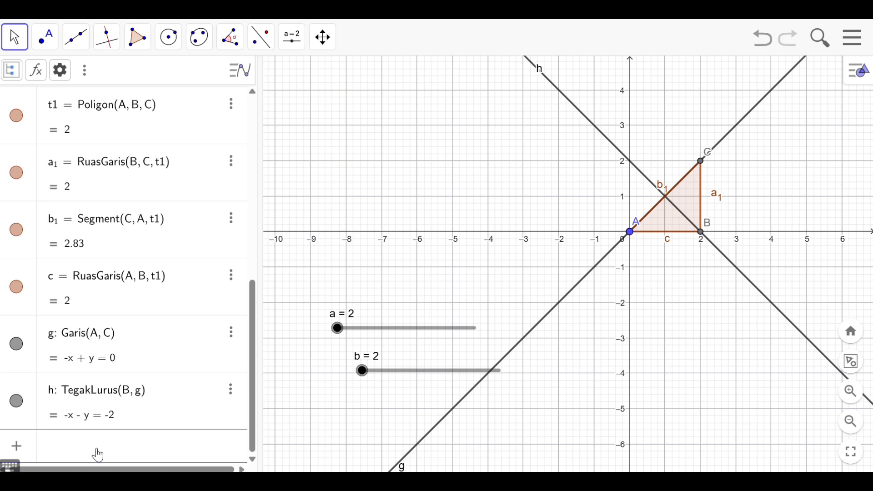
text(D = (int)
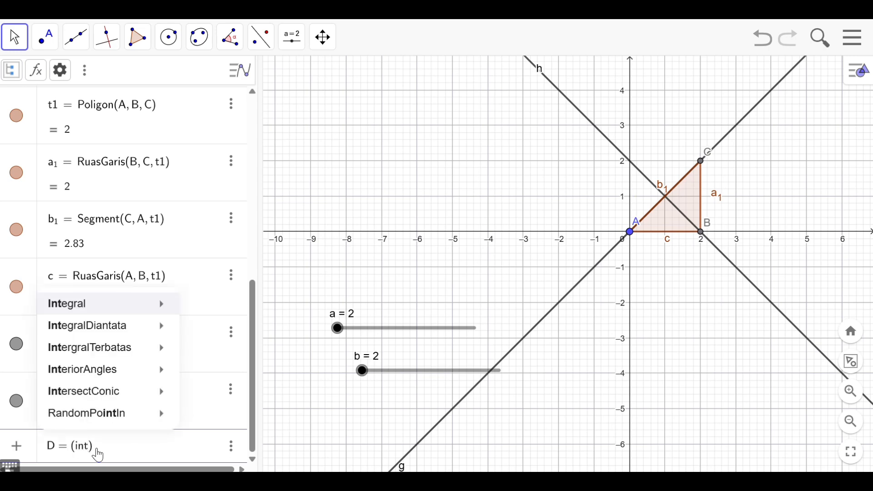
text(er)
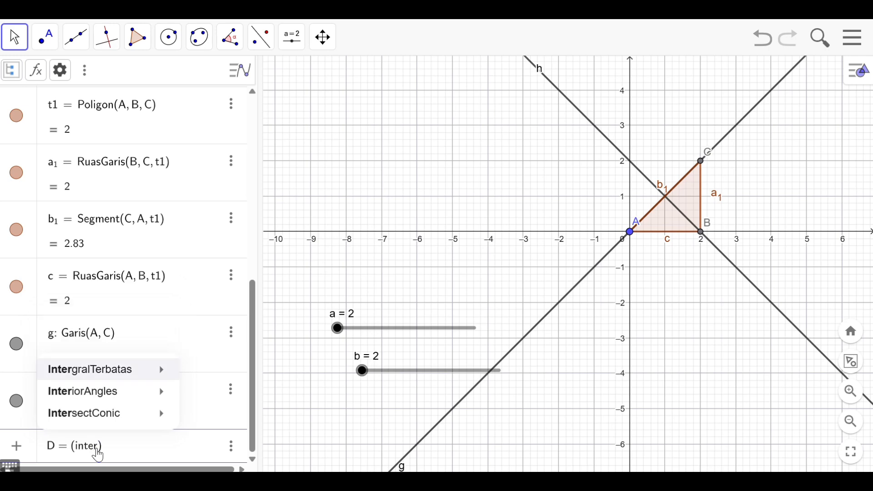
text(sect)
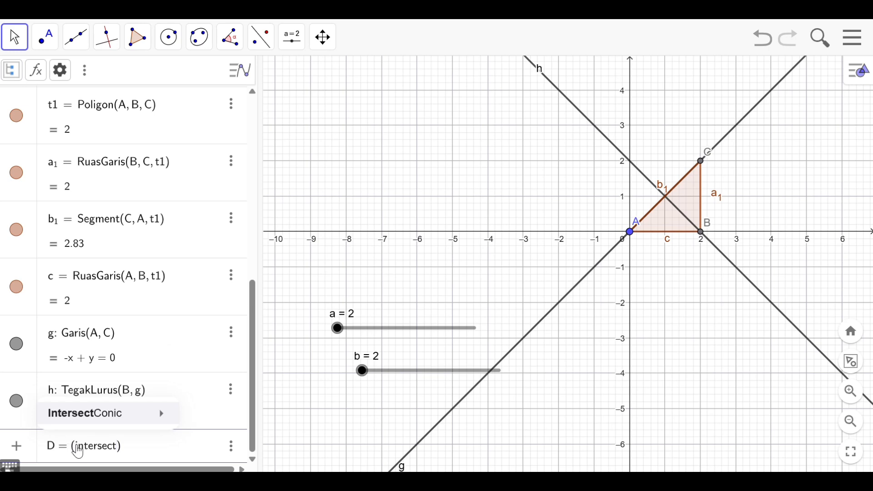
click(78, 450)
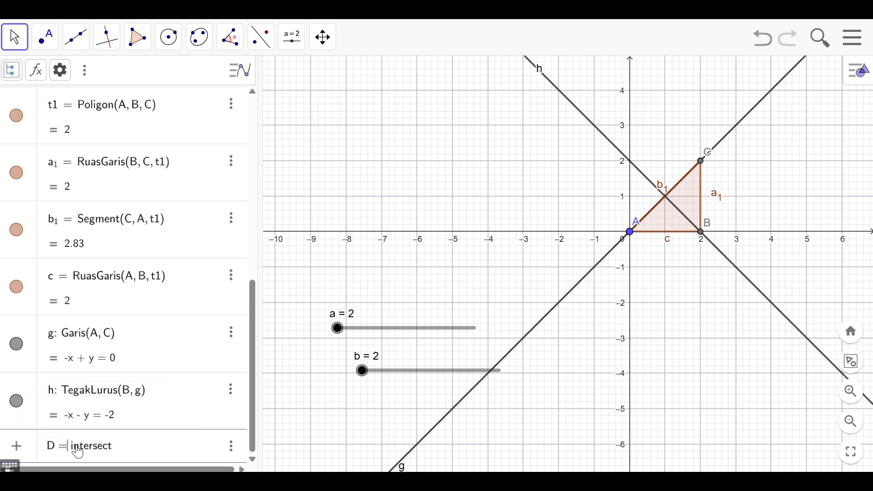
click(125, 460)
text((g, h)
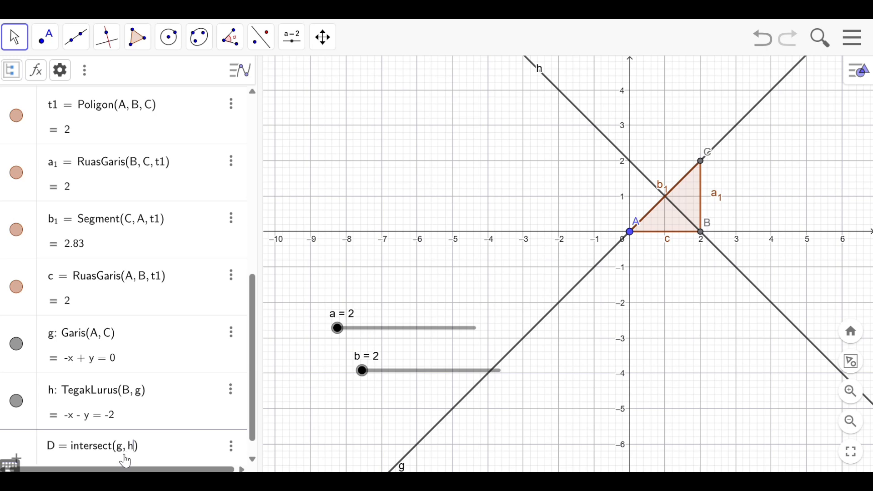
key(Return)
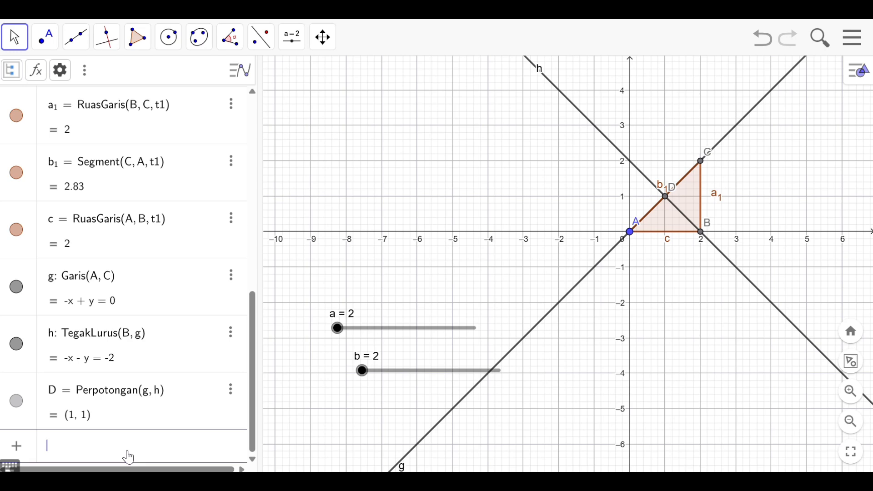
Step: Calculate the distances A to C, A to D, D to C and B to D with the Distance command
text(D)
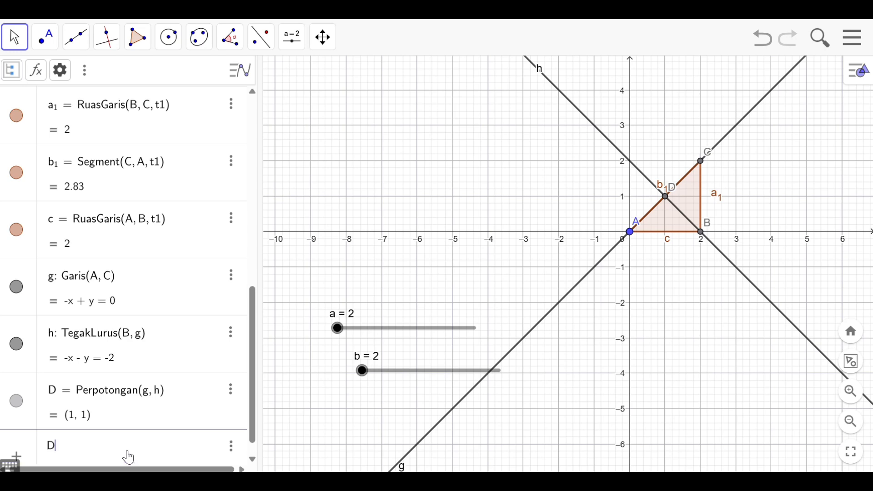
text(istance()
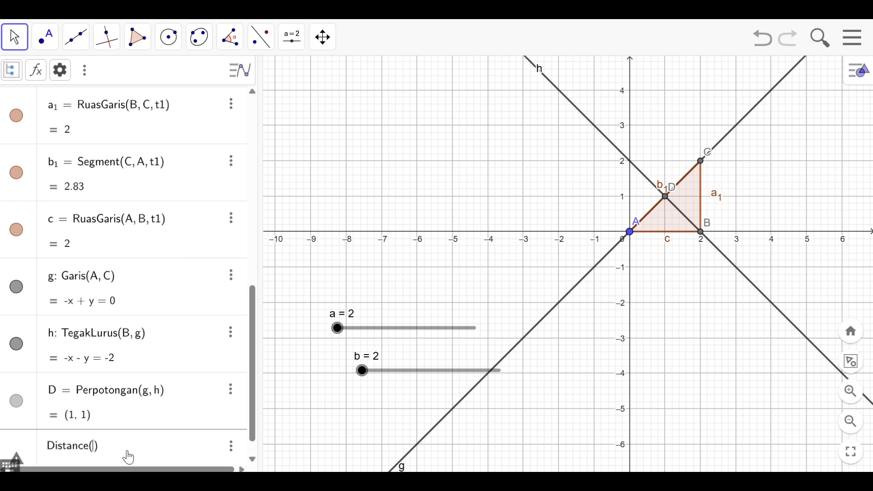
text(A, C)
key(Return)
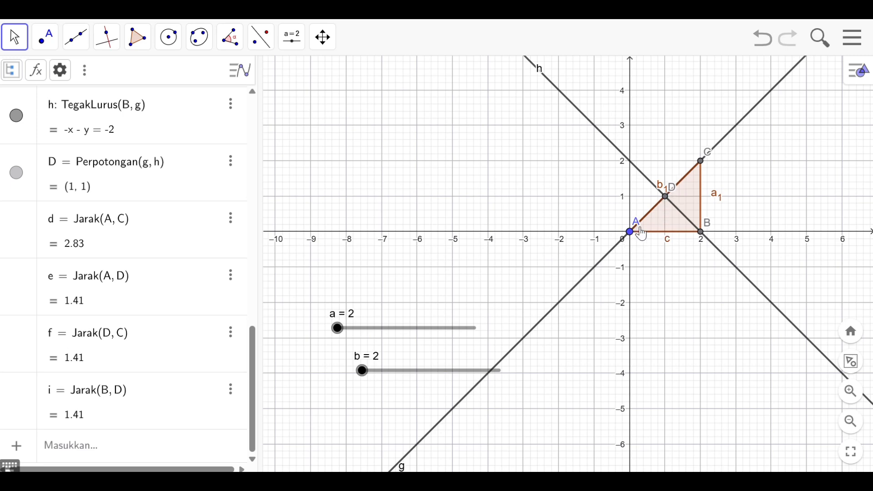
Step: Animate sliders a and b together, and stop them at a = 4.7 and b = 4
scroll(124, 337, up, 12)
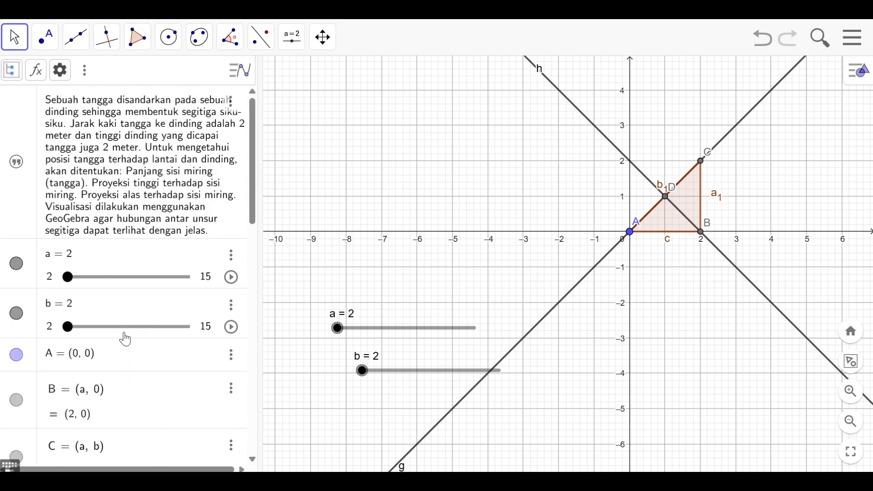
click(629, 237)
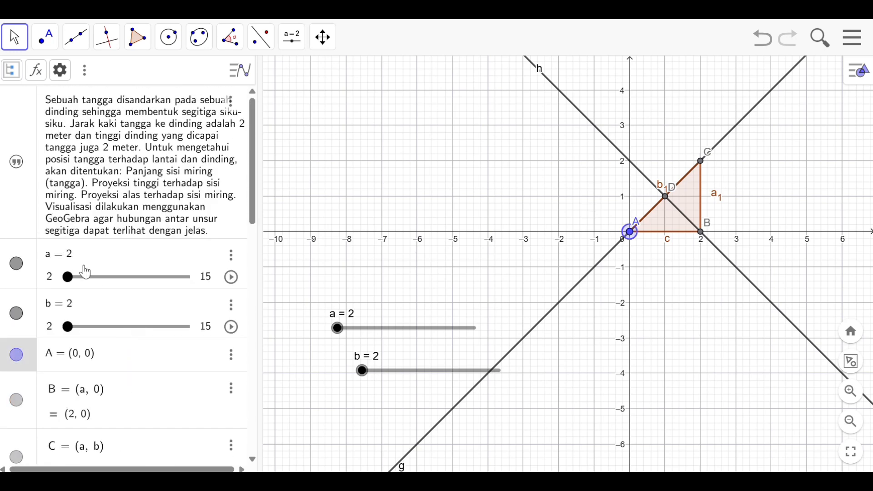
click(230, 278)
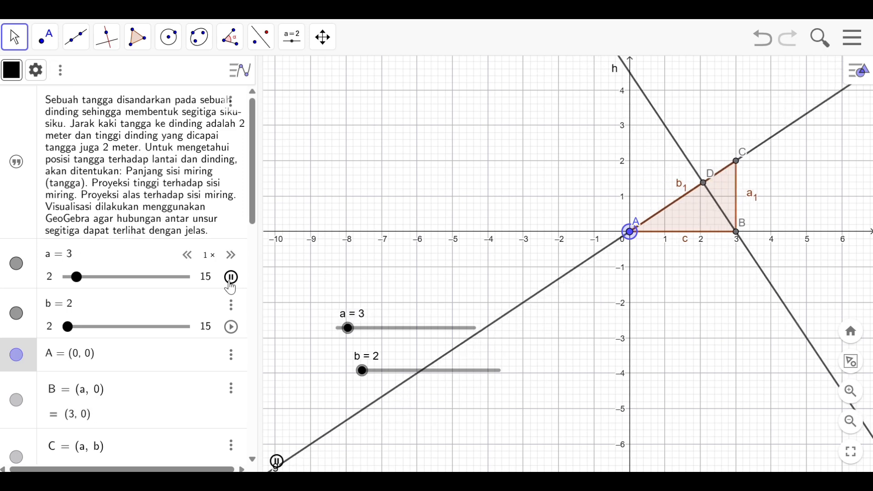
click(231, 326)
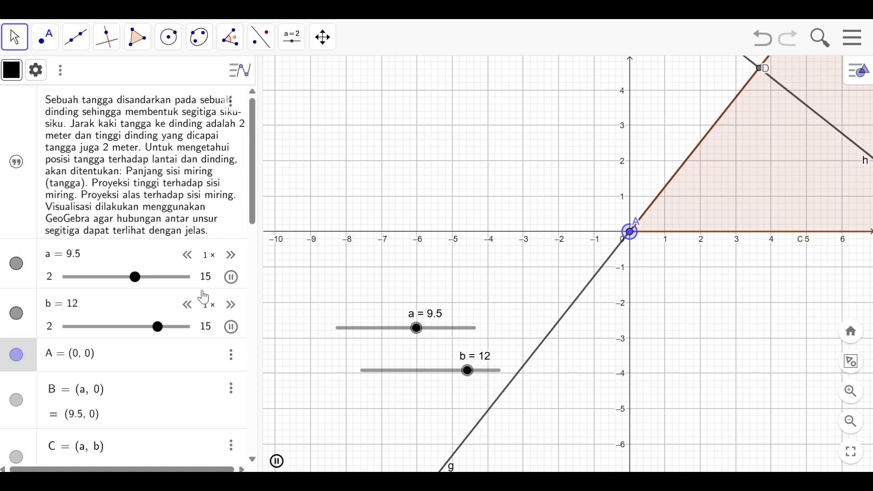
click(231, 277)
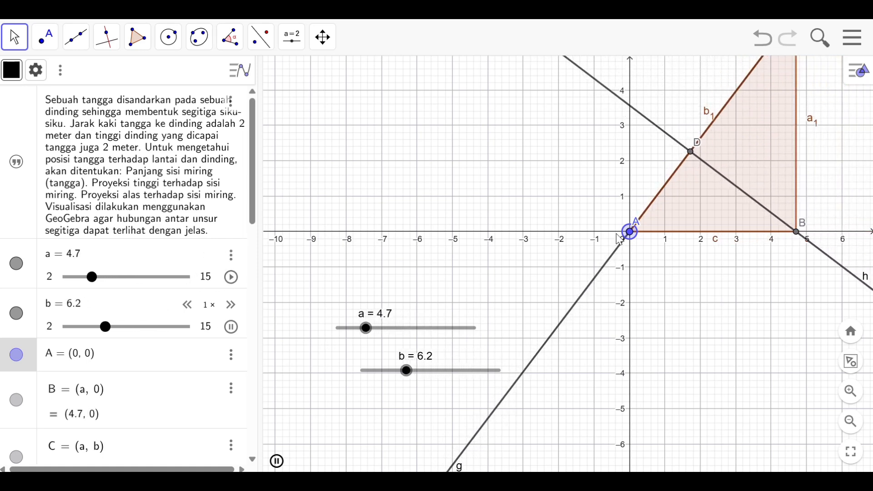
click(231, 327)
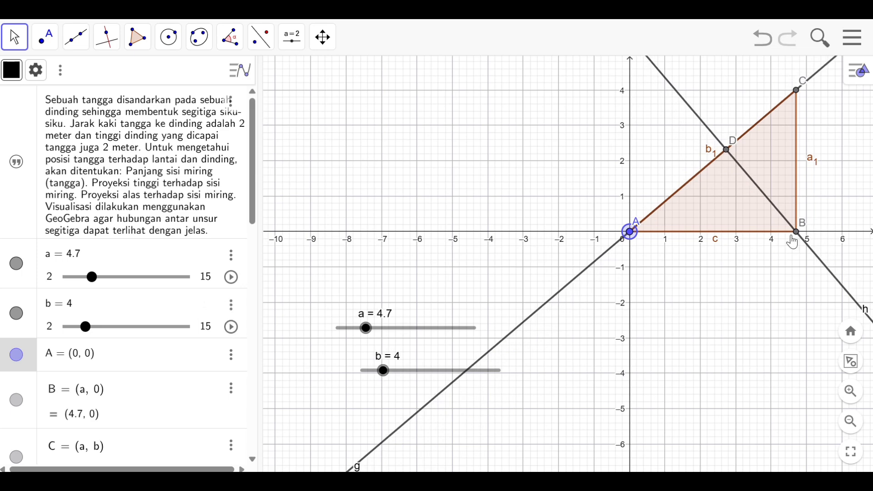
Step: Set the label of point A to show Name & Value and close its settings
right_click(630, 232)
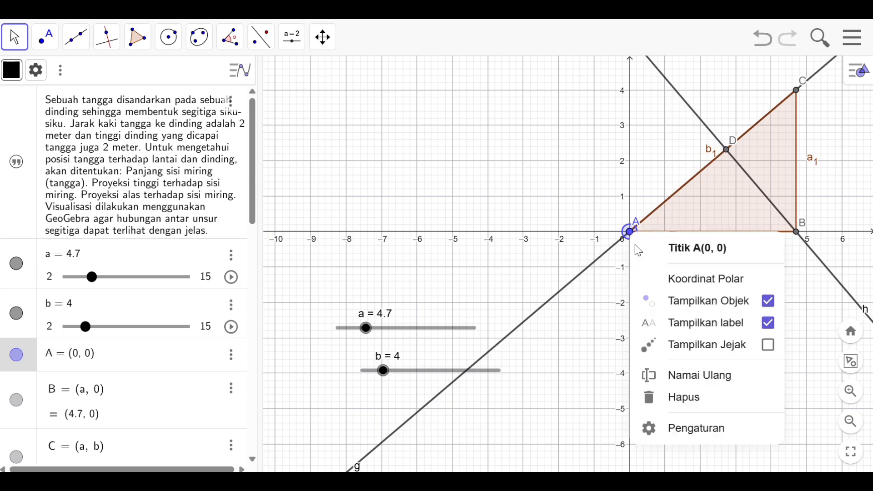
click(694, 426)
click(632, 305)
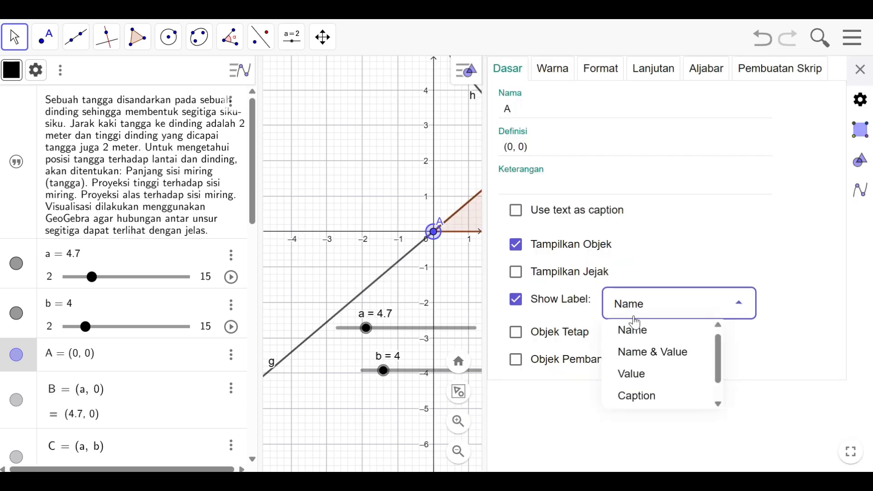
click(644, 351)
click(861, 69)
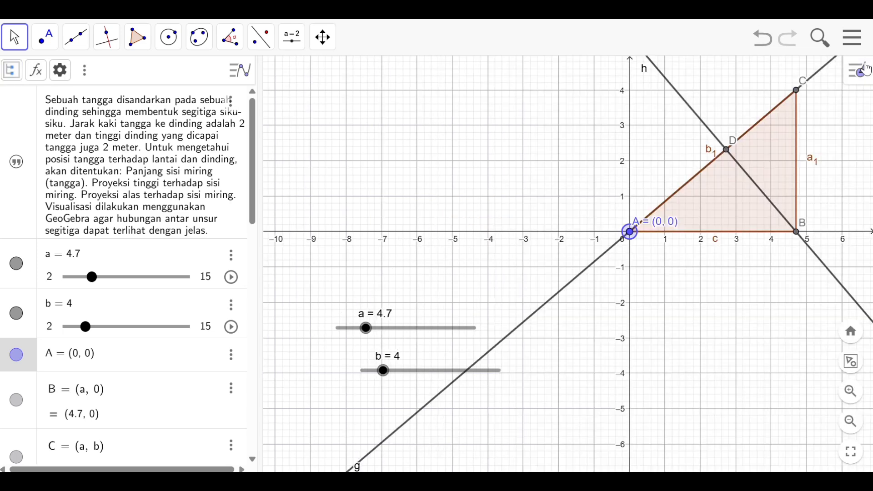
Step: Set the label of segment c, between A and B, to show Name & Value and close its settings
right_click(759, 232)
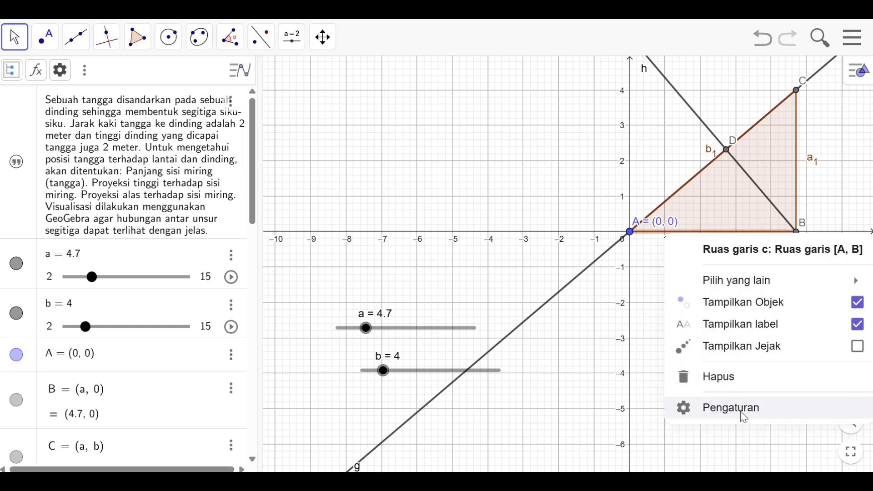
click(740, 411)
click(721, 311)
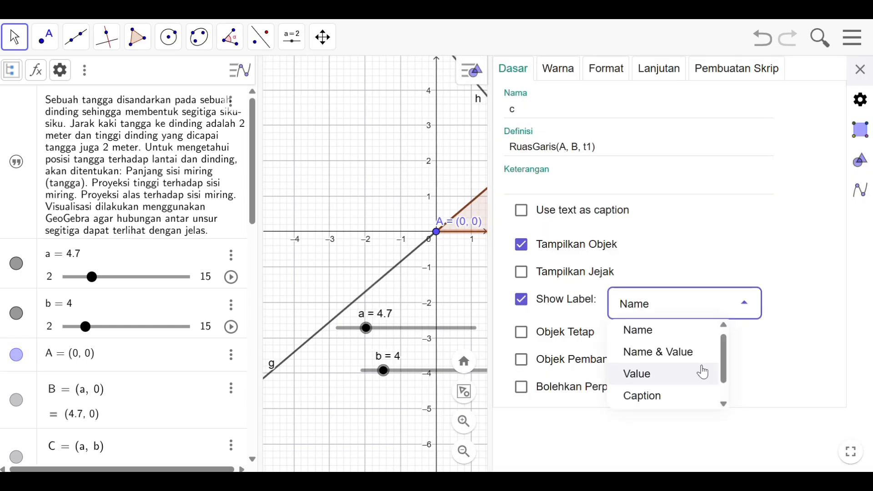
click(698, 359)
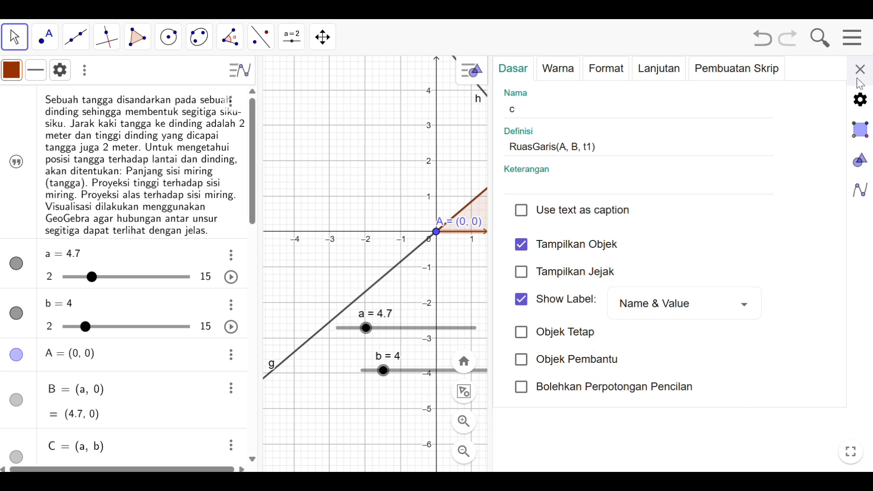
click(859, 69)
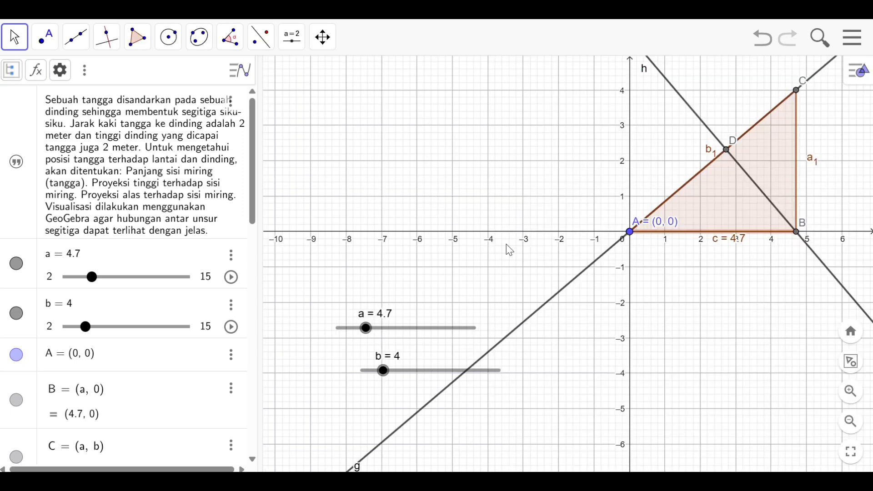
Step: Review the object definitions and the distance calculations alongside the triangle
scroll(513, 247, down, 4)
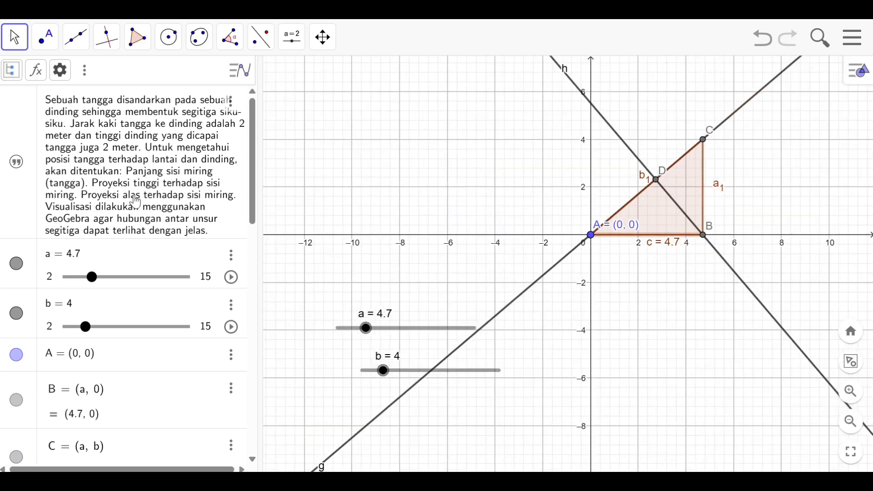
scroll(208, 327, down, 8)
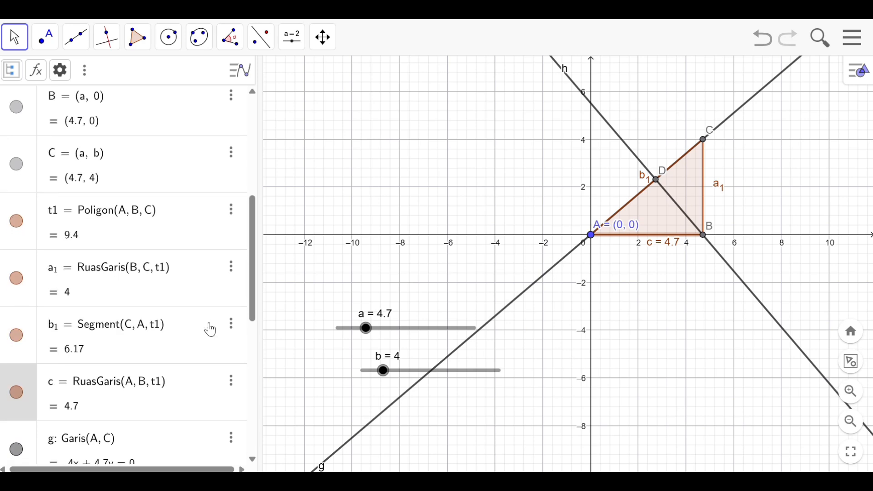
scroll(661, 281, up, 1)
scroll(661, 281, up, 10)
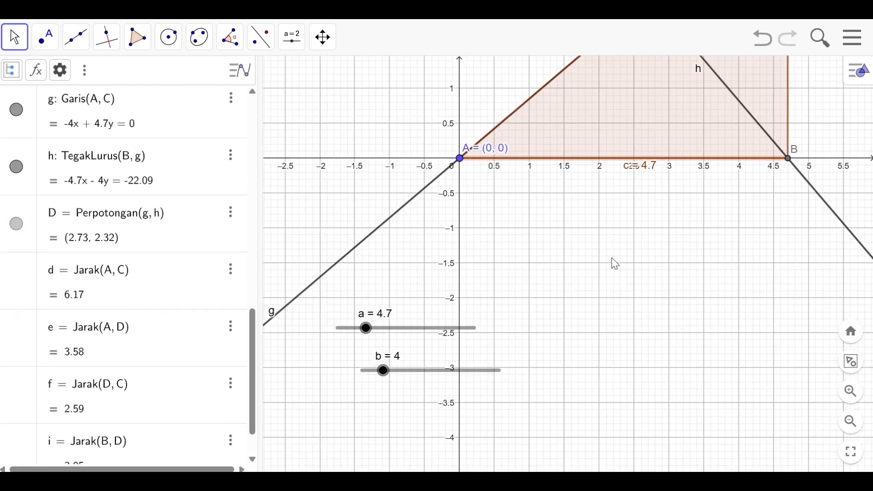
scroll(611, 261, down, 8)
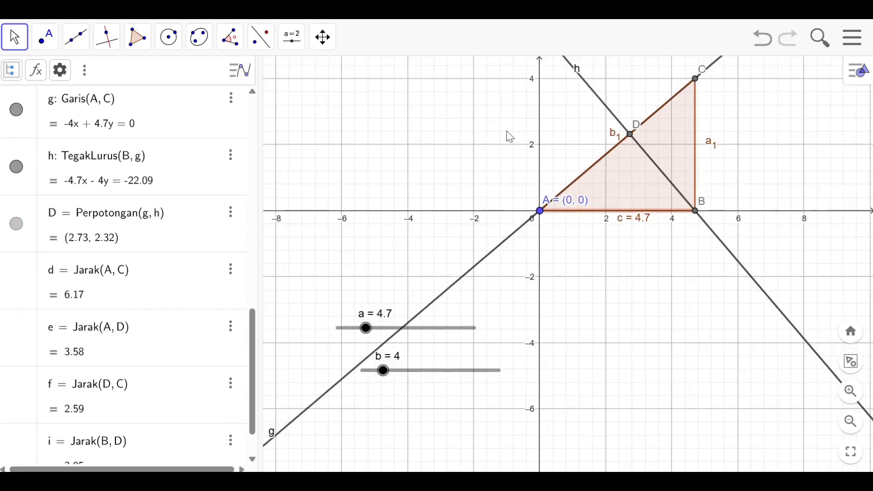
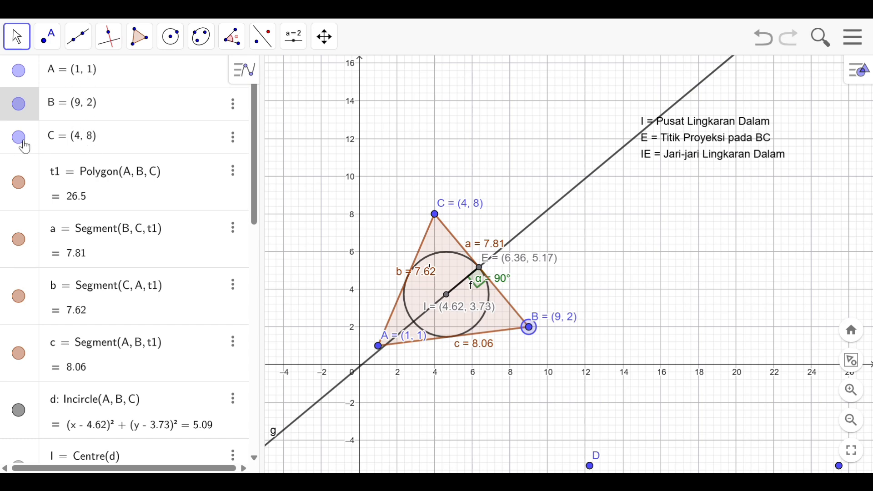
Step: In the incircle construction, hide and reshow point C and the triangle t1 to demonstrate what each one draws
click(23, 142)
click(15, 143)
click(16, 145)
click(16, 144)
click(19, 183)
click(19, 183)
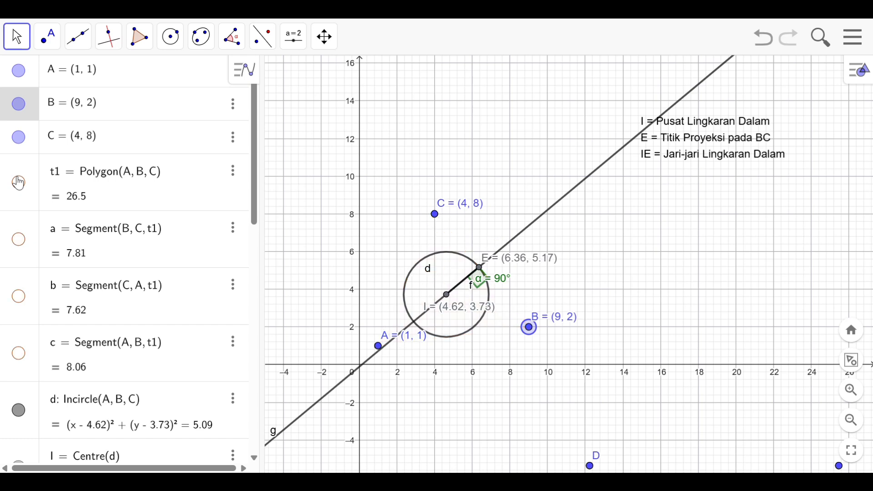
click(19, 183)
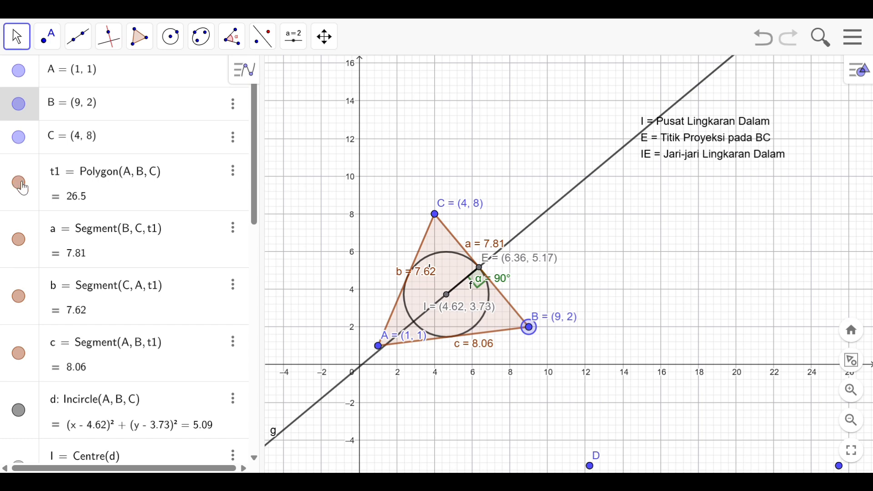
Step: Hide segment a, between B and C, and show it again
scroll(22, 188, down, 3)
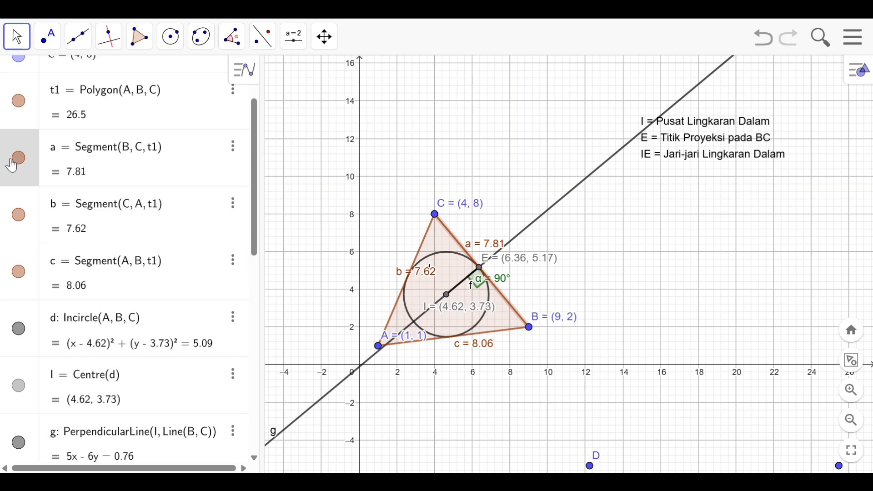
click(19, 158)
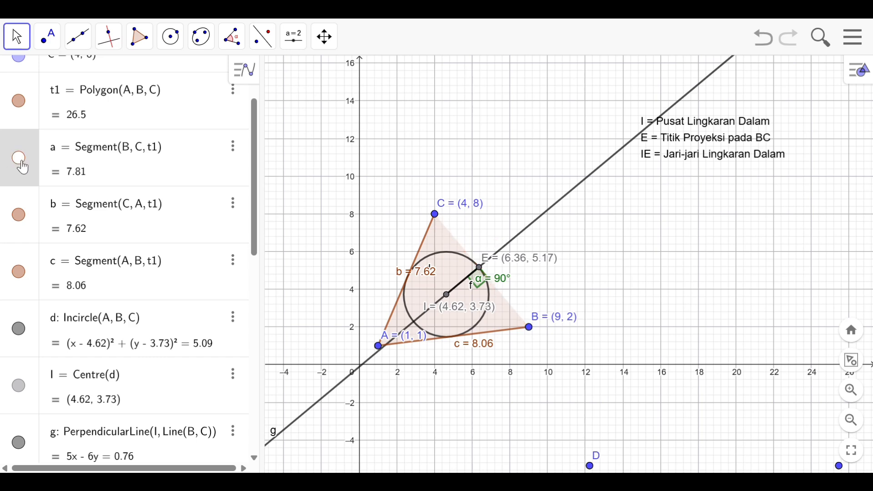
click(18, 158)
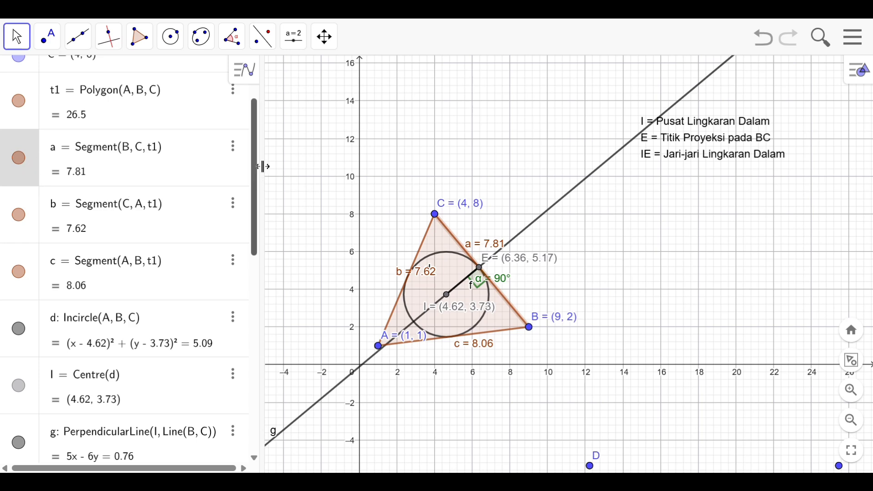
Step: Change the interface language to Indonesian / Bahasa Indonesia
click(858, 44)
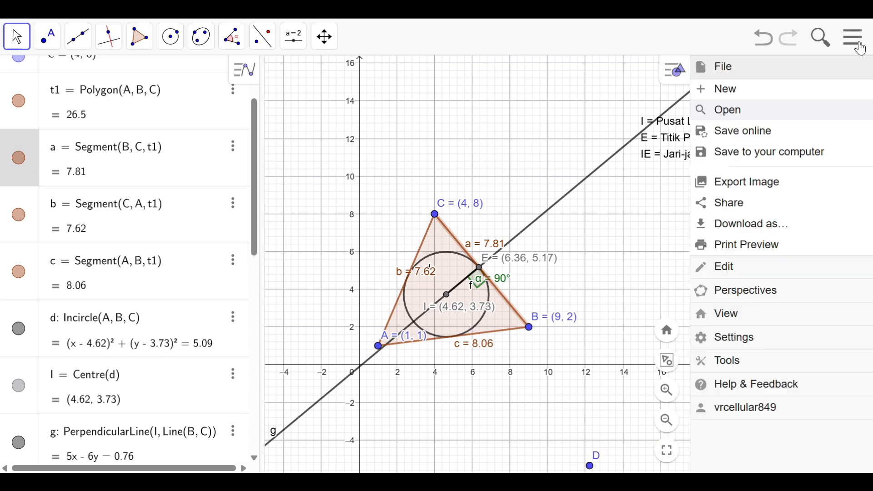
click(752, 348)
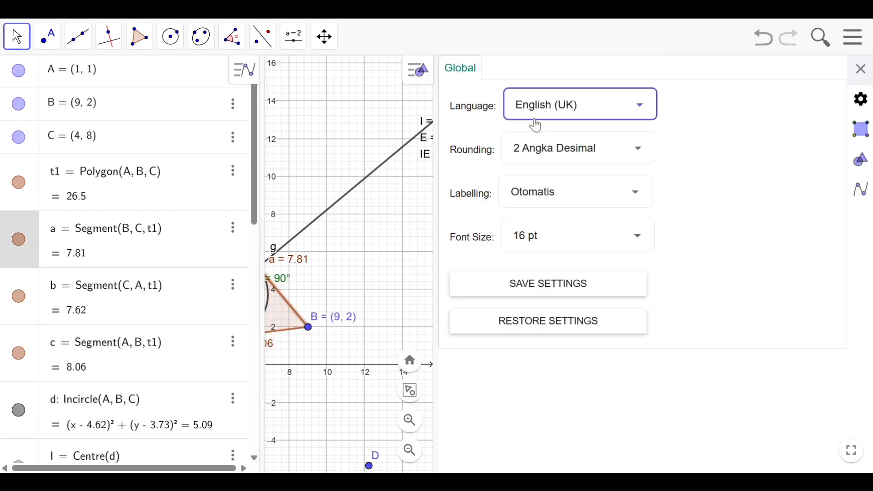
click(534, 114)
scroll(585, 277, down, 1)
scroll(585, 276, down, 4)
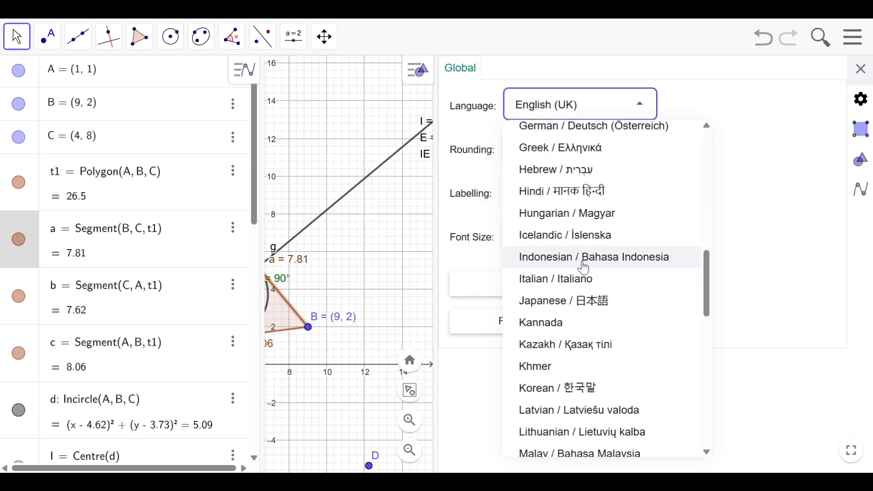
click(584, 264)
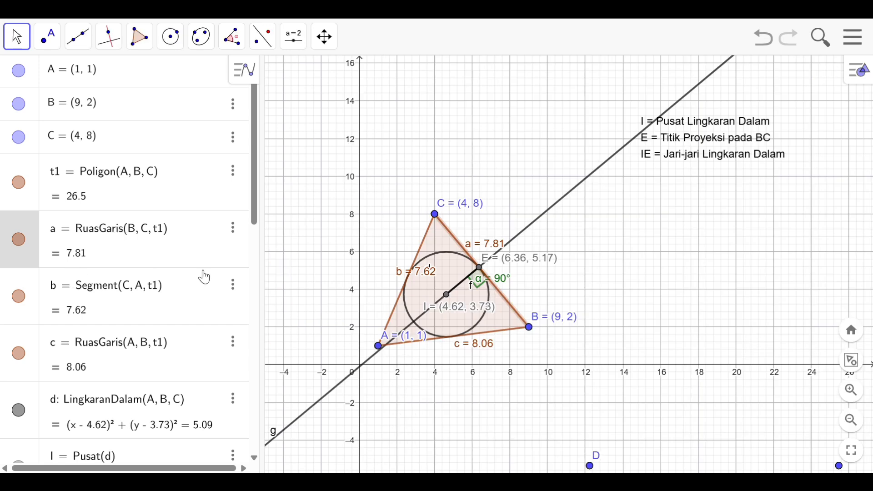
Step: Hide and reshow the triangle's sides a, b and c one after another
scroll(204, 277, down, 2)
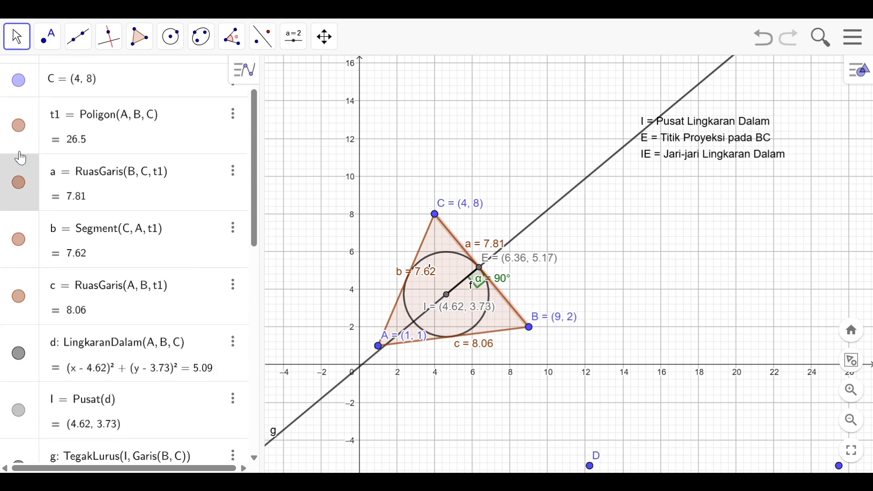
click(19, 183)
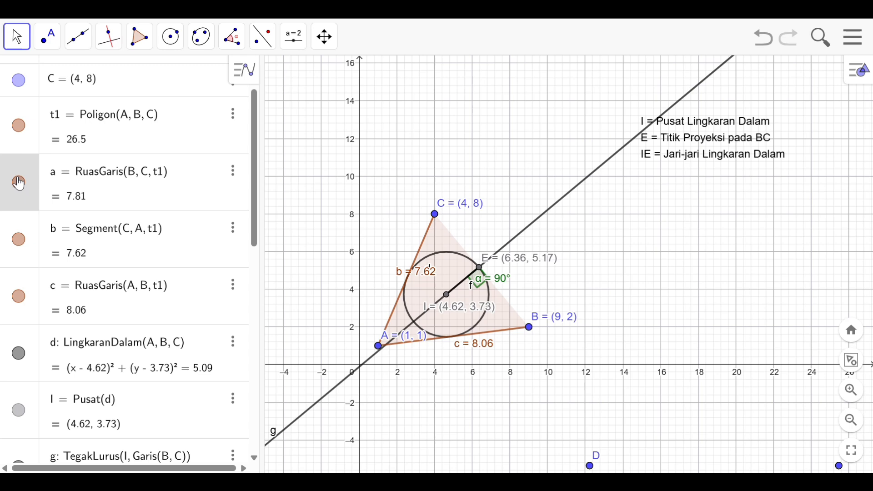
click(18, 182)
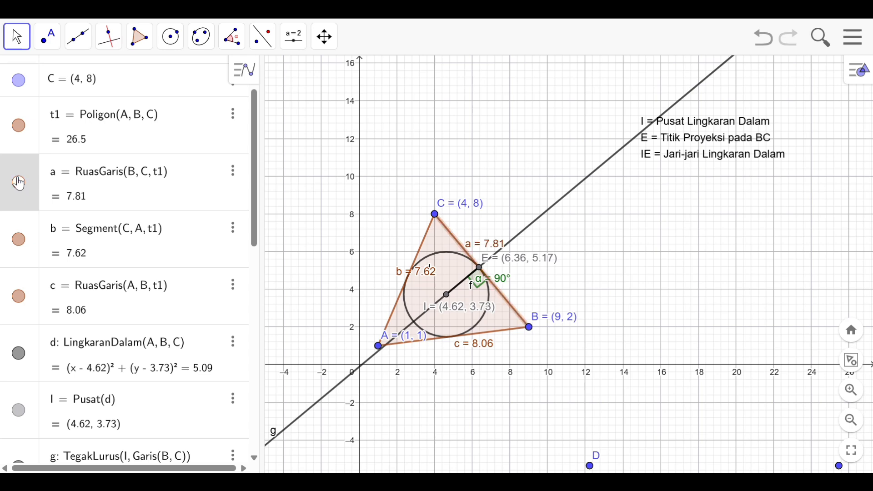
click(19, 187)
click(18, 187)
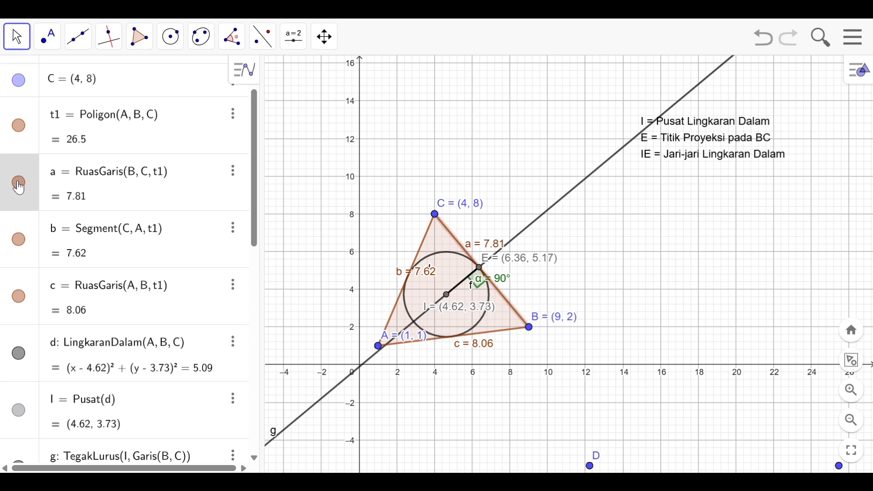
click(20, 240)
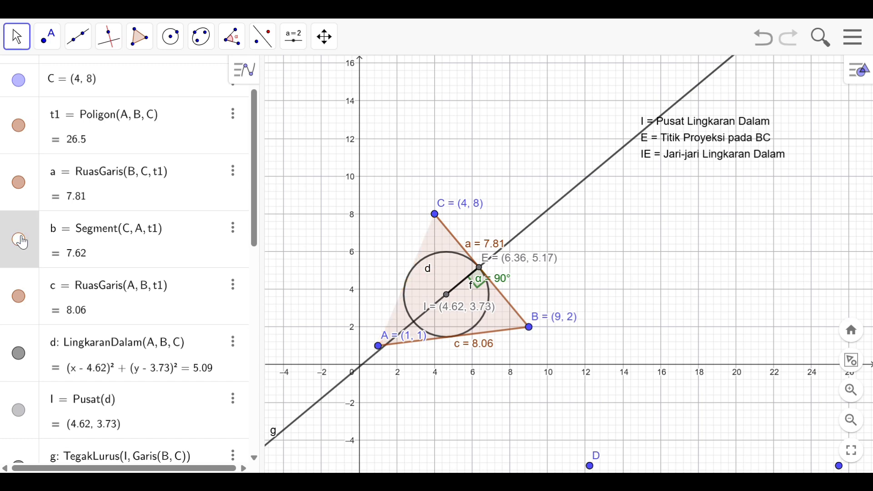
click(20, 240)
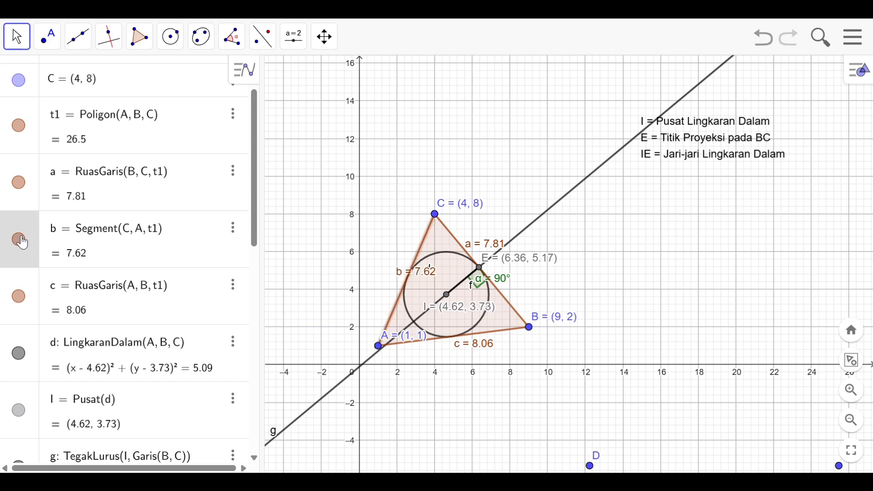
scroll(22, 241, down, 2)
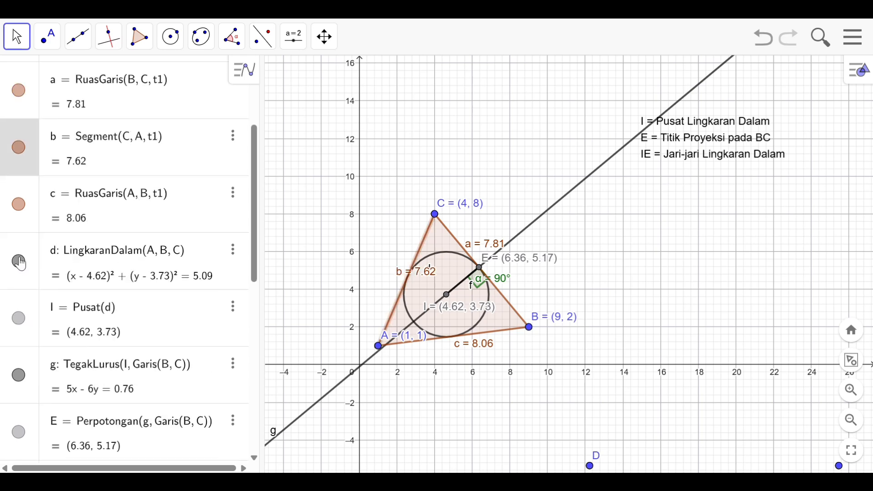
click(18, 204)
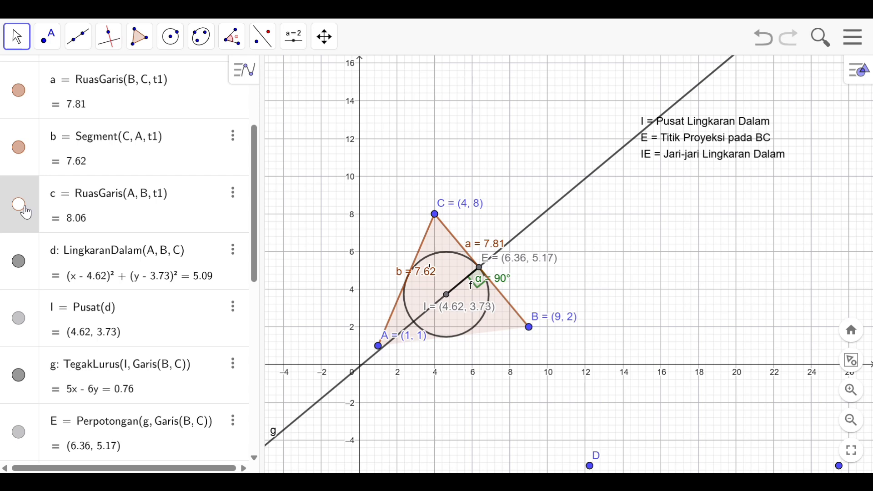
click(24, 208)
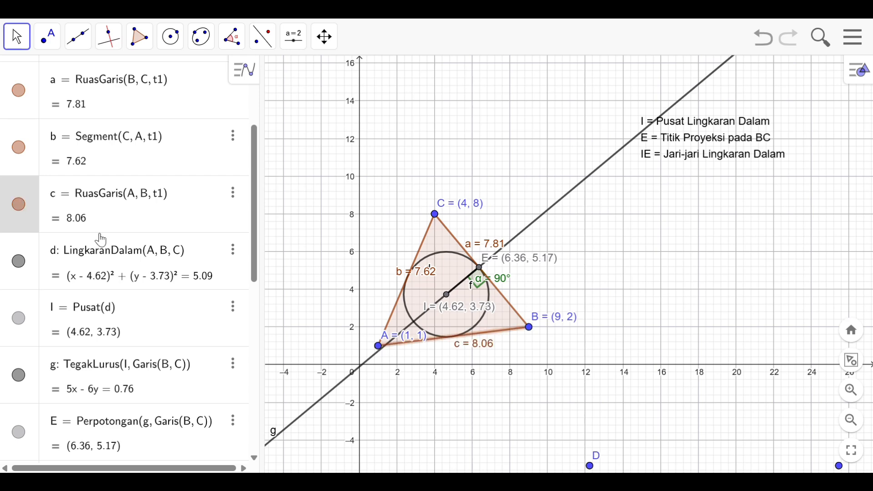
Step: Hide and reshow the incircle d and its centre point I
scroll(27, 289, down, 2)
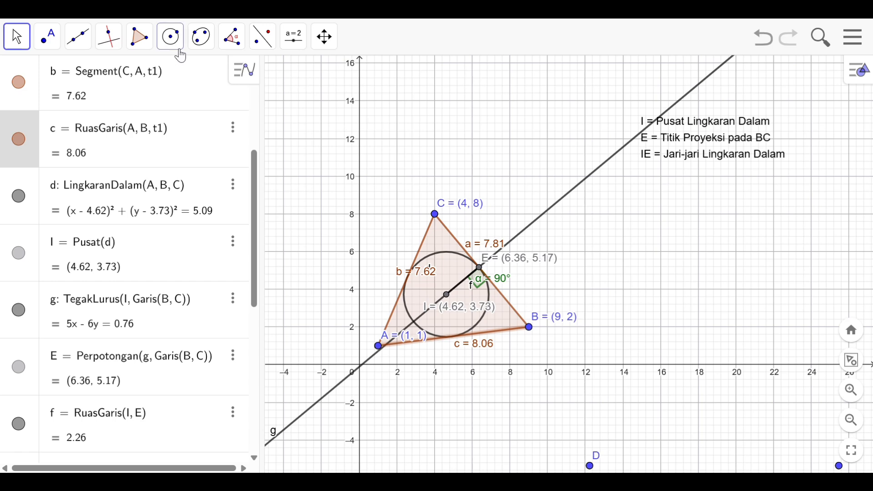
click(20, 201)
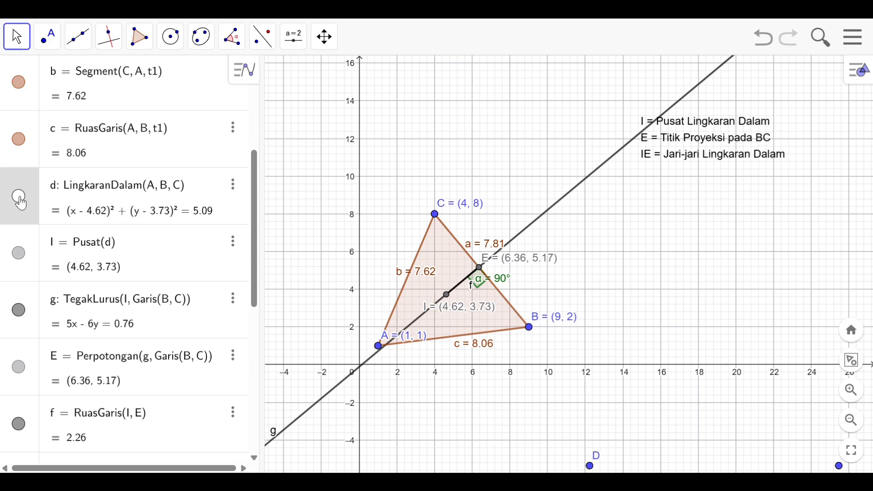
click(20, 201)
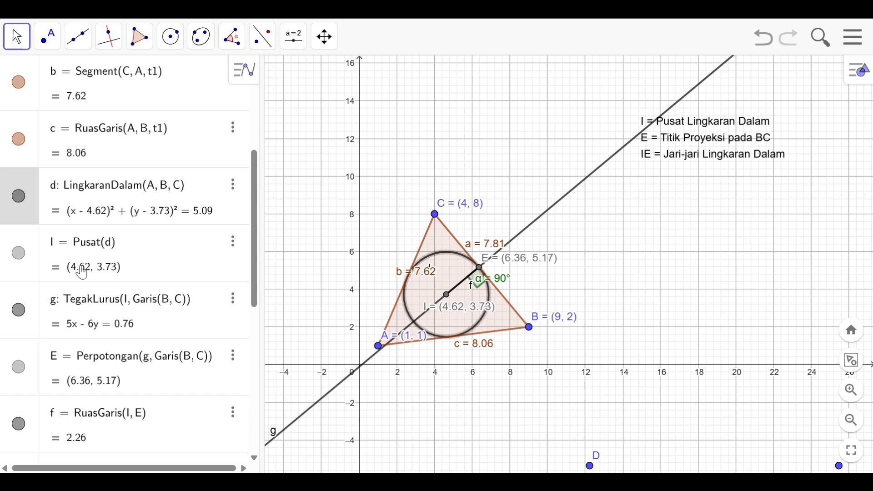
click(20, 255)
click(20, 256)
click(20, 256)
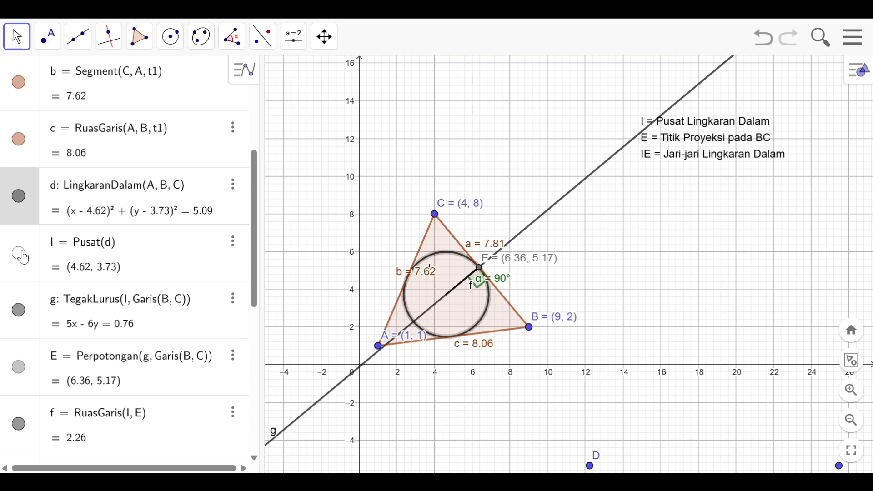
click(20, 254)
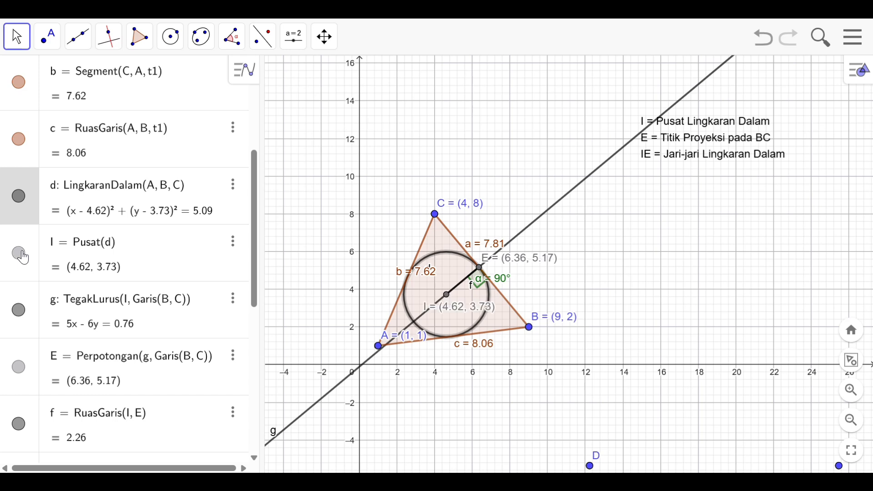
Step: Hide and reshow the incircle's centre point I and the line g through I perpendicular to BC
click(20, 256)
click(20, 256)
scroll(51, 327, down, 3)
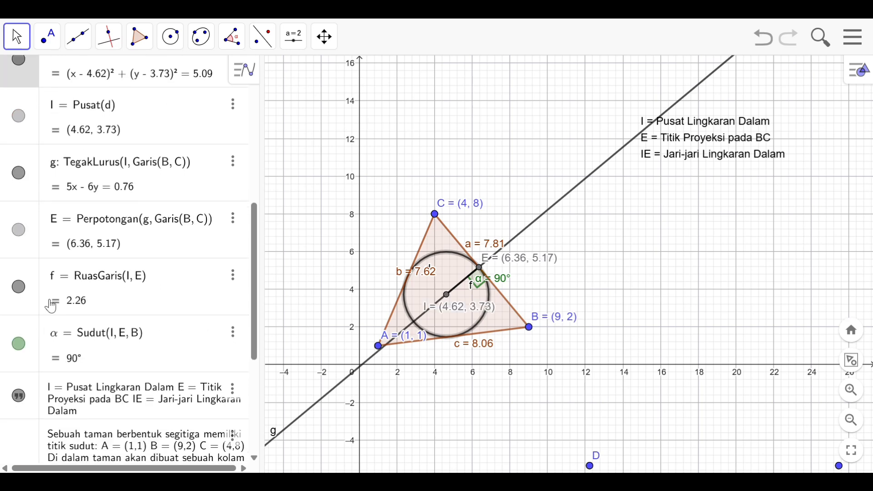
click(24, 179)
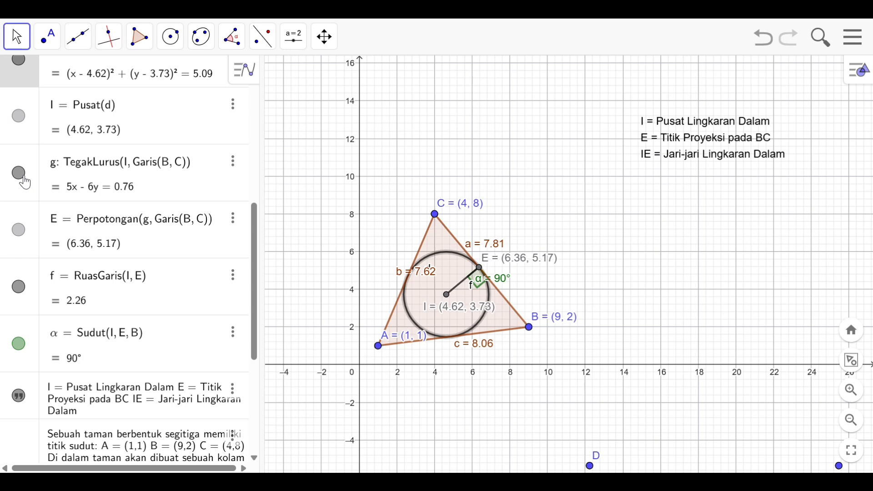
click(25, 182)
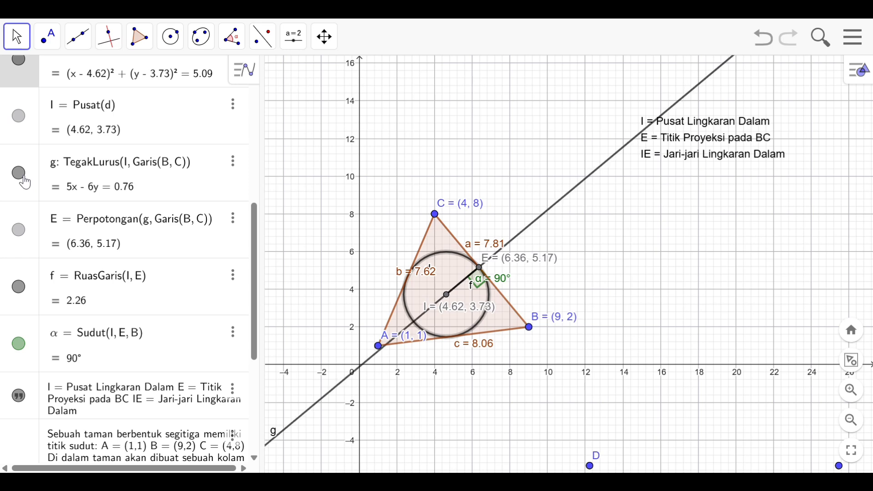
click(19, 174)
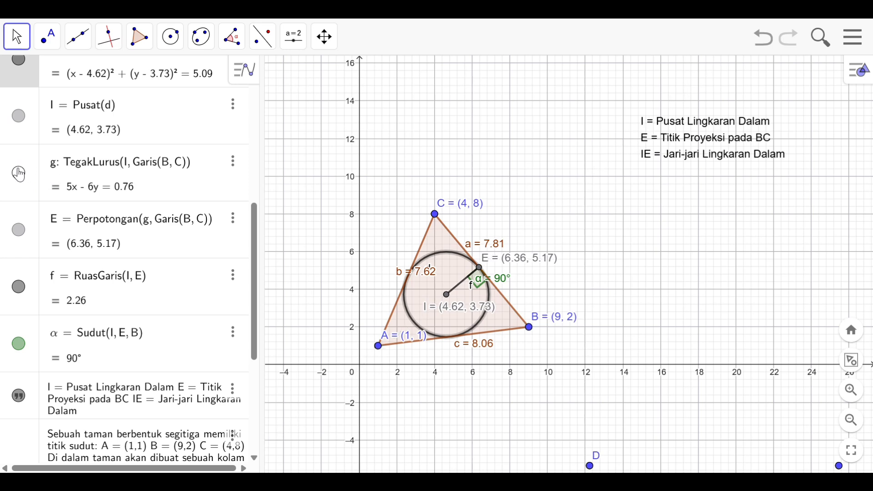
click(19, 173)
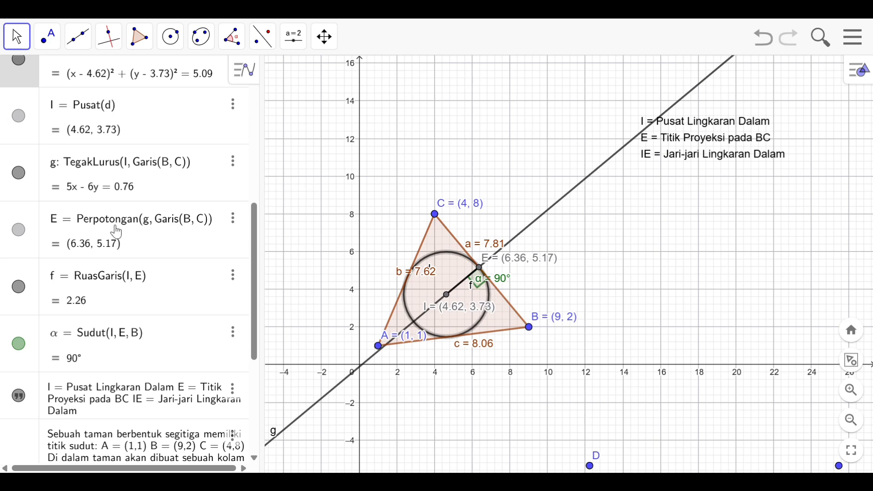
Step: Hide and reshow point E, the intersection of line g with line BC
click(27, 243)
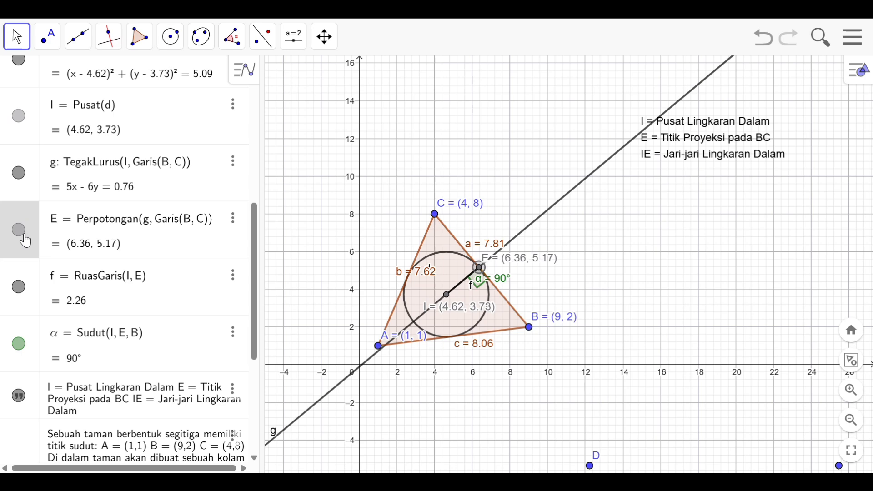
click(21, 233)
click(21, 233)
click(20, 231)
click(20, 231)
Step: Hide and reshow the radius segment f from I to E and the angle α at E
click(17, 287)
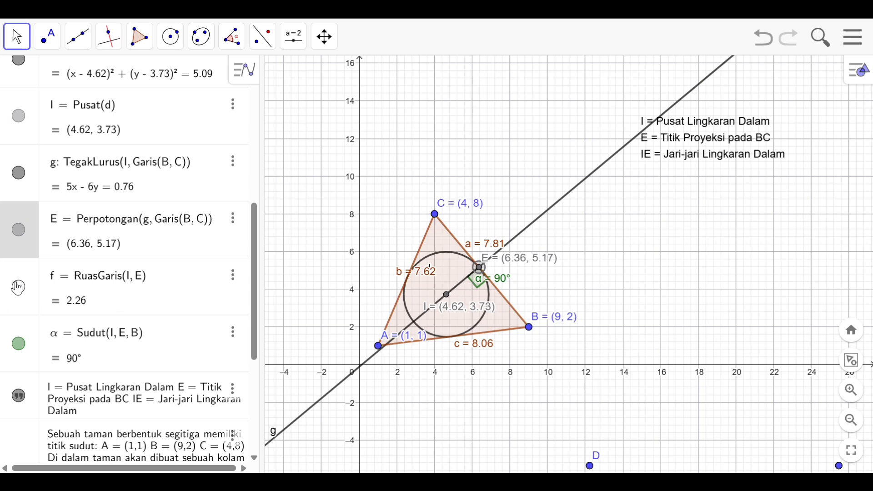
click(17, 287)
click(18, 292)
click(17, 292)
click(18, 291)
click(19, 346)
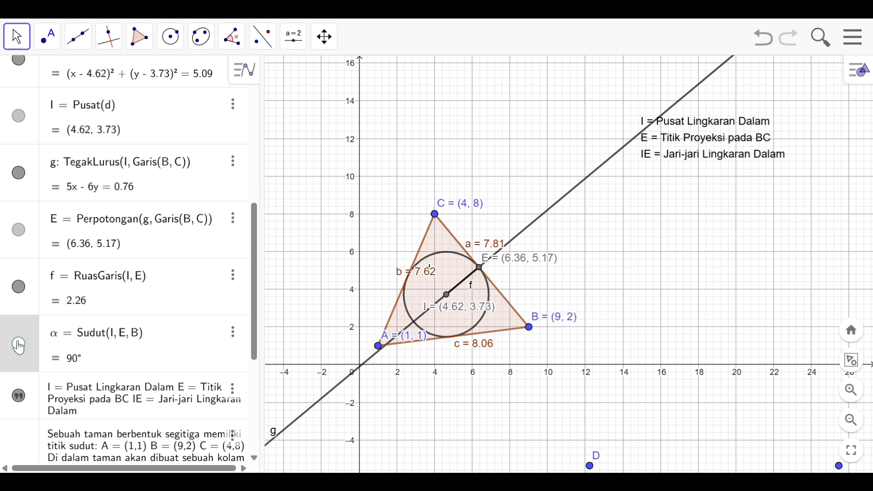
click(19, 346)
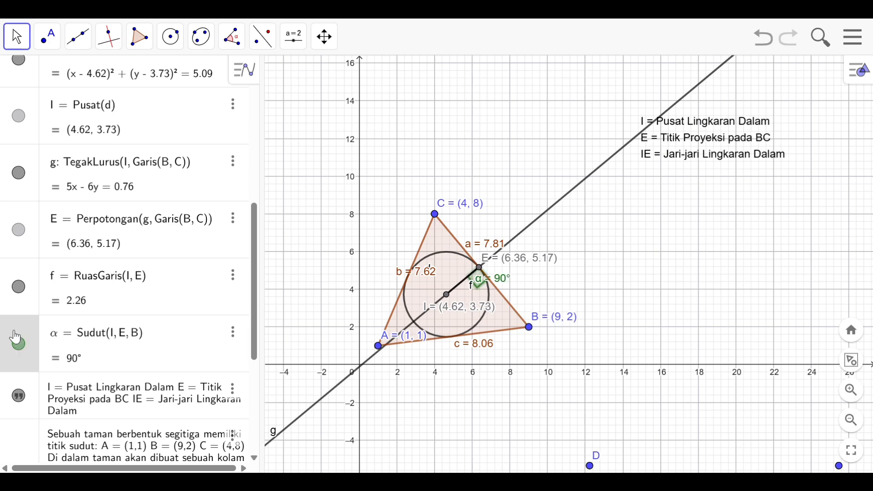
Step: Activate the Angle tool, view the exercise text near the end of the object list, and pick triangle vertex B
click(222, 36)
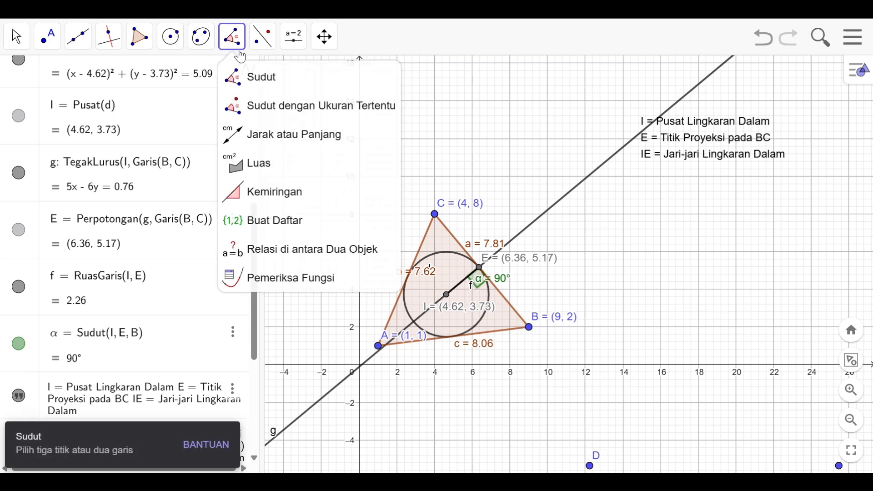
scroll(88, 313, down, 5)
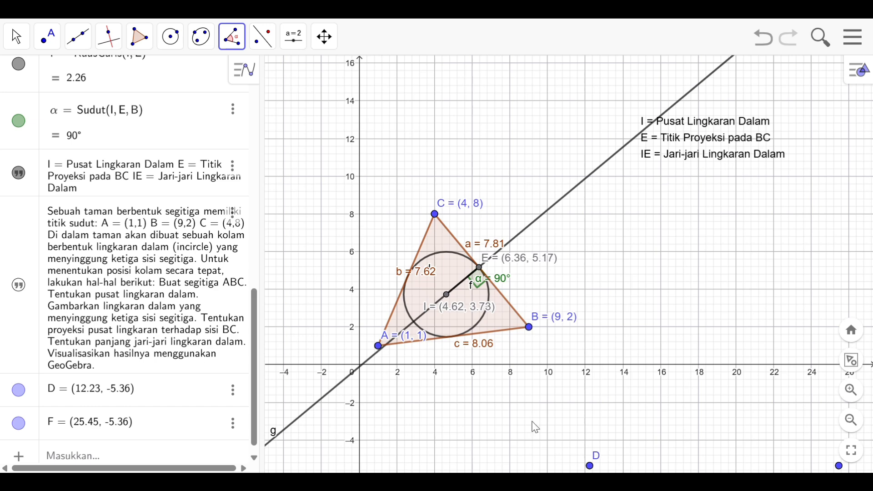
click(528, 330)
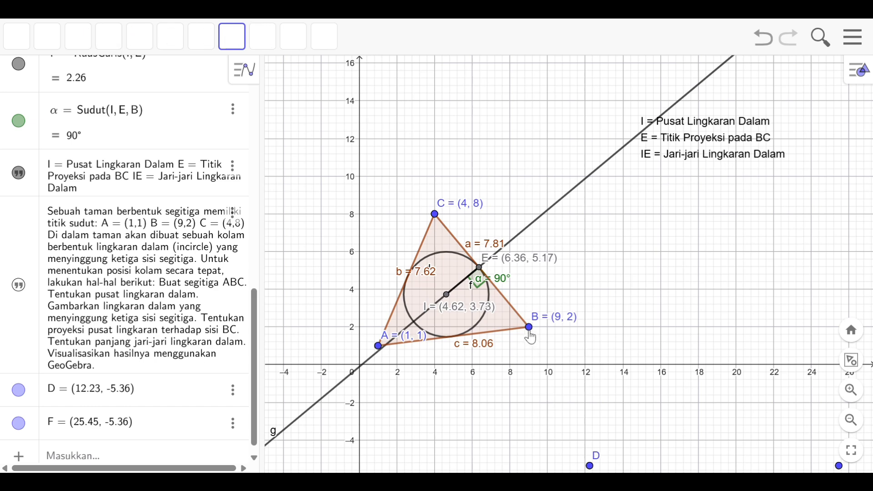
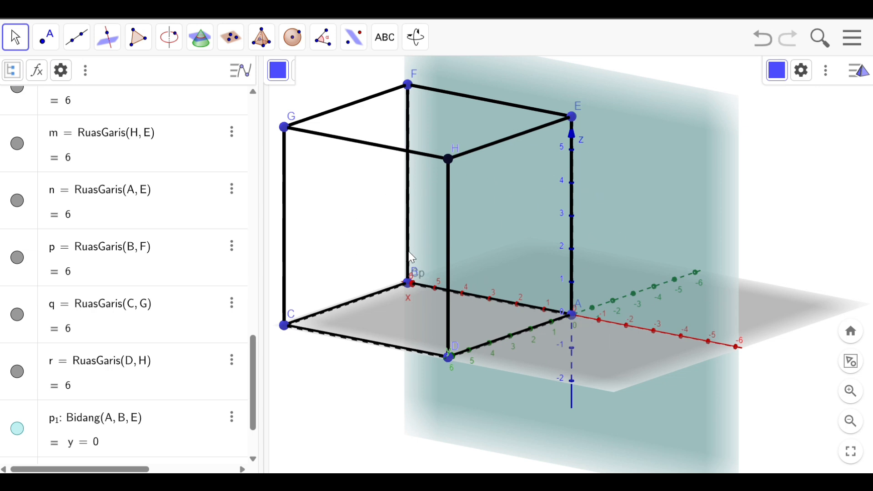
Step: Open the definition of the projected point Cp at the end of the object list for inspection
scroll(106, 432, down, 2)
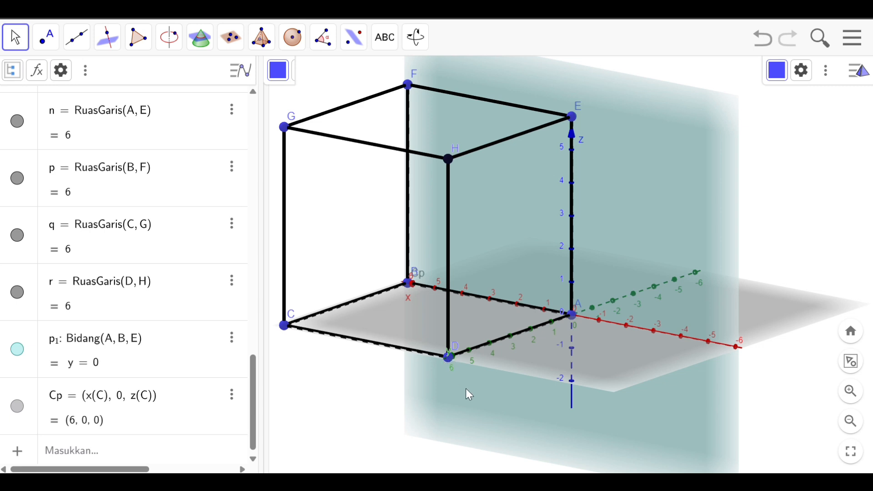
scroll(49, 359, down, 1)
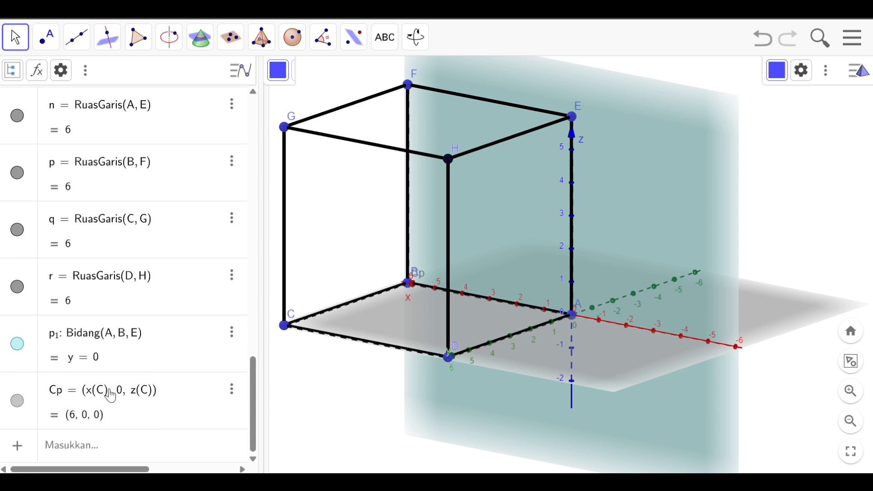
click(124, 413)
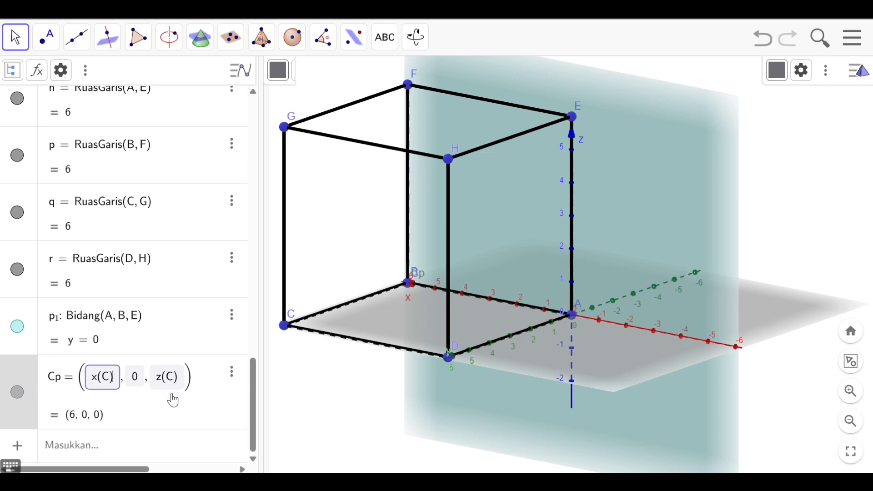
Step: Define point D's projection onto the plane y = 0 as Dp = (x(D), 0, z(D))
click(155, 436)
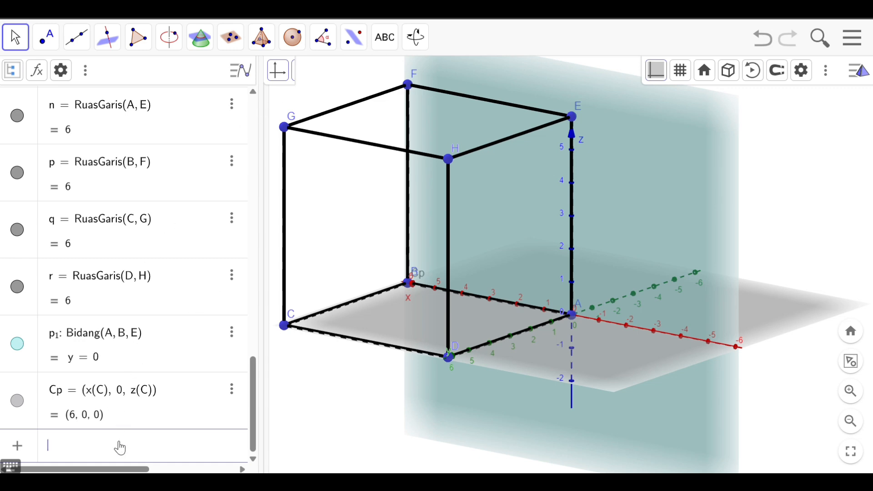
text(dP)
key(BackSpace)
key(BackSpace)
text(D)
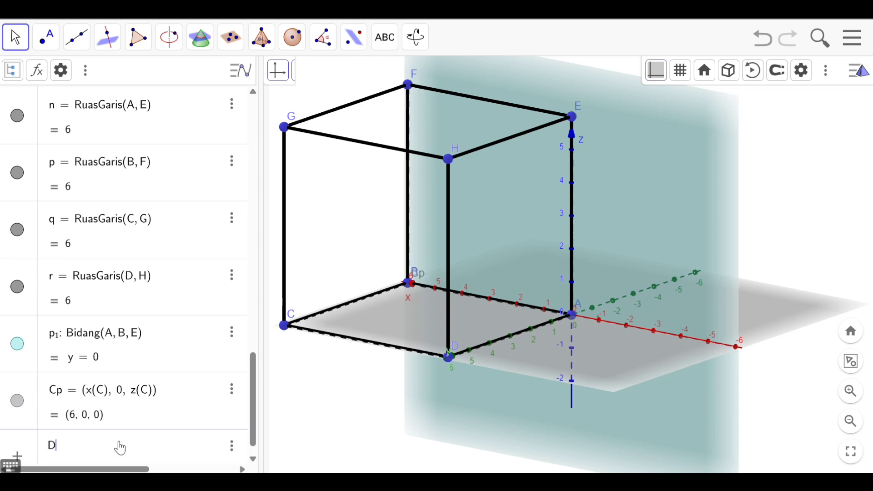
text(p = (x)
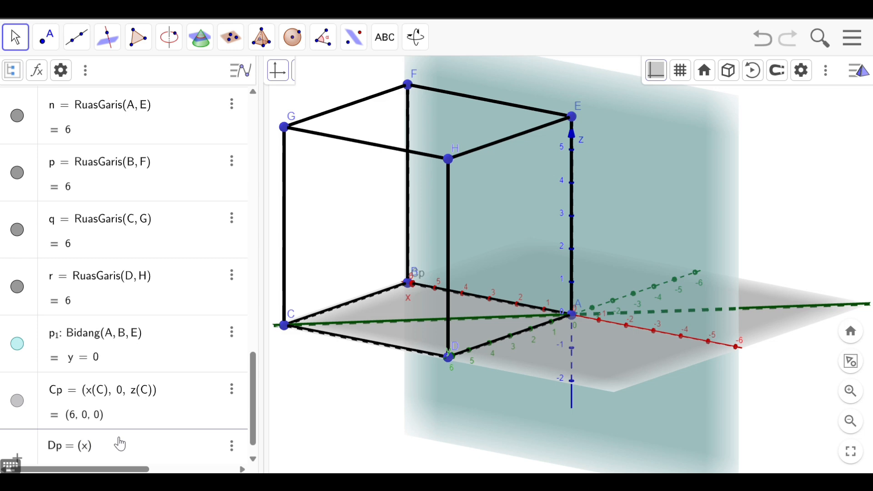
text((D)
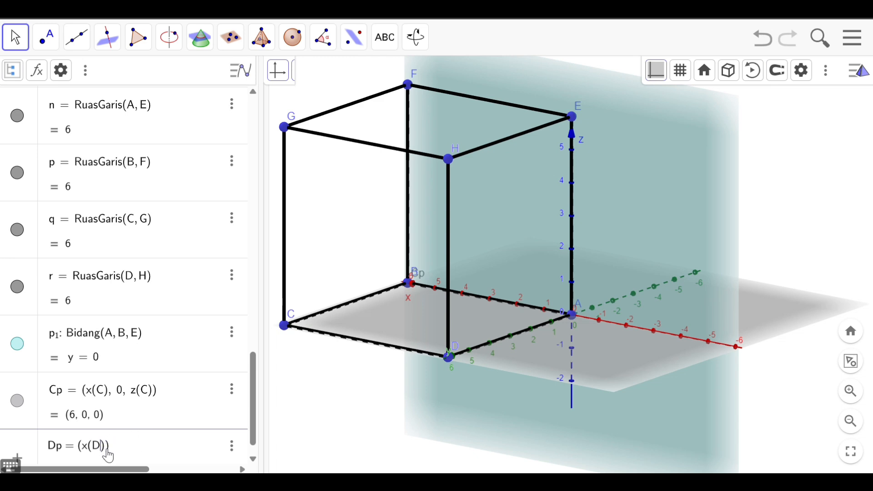
text(,0,z(D)
key(Return)
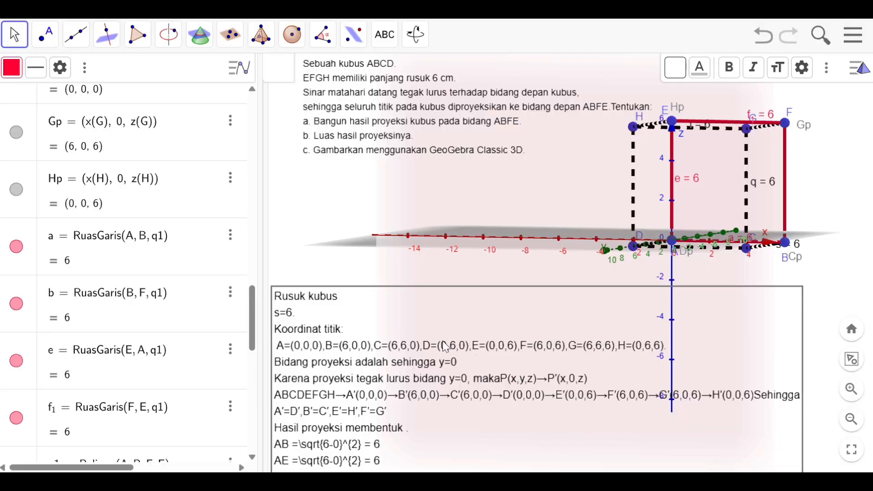
Step: Hide and reshow the projected point Hp repeatedly to point out its place on face ABFE
scroll(133, 243, up, 1)
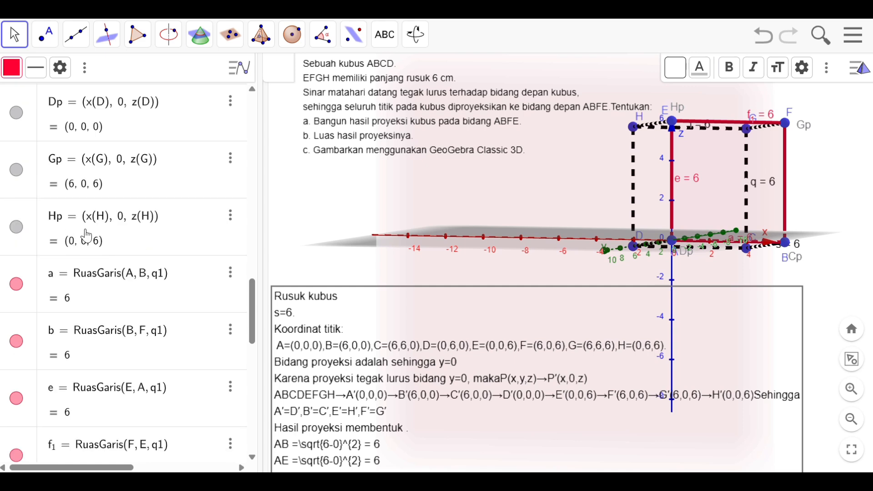
click(17, 226)
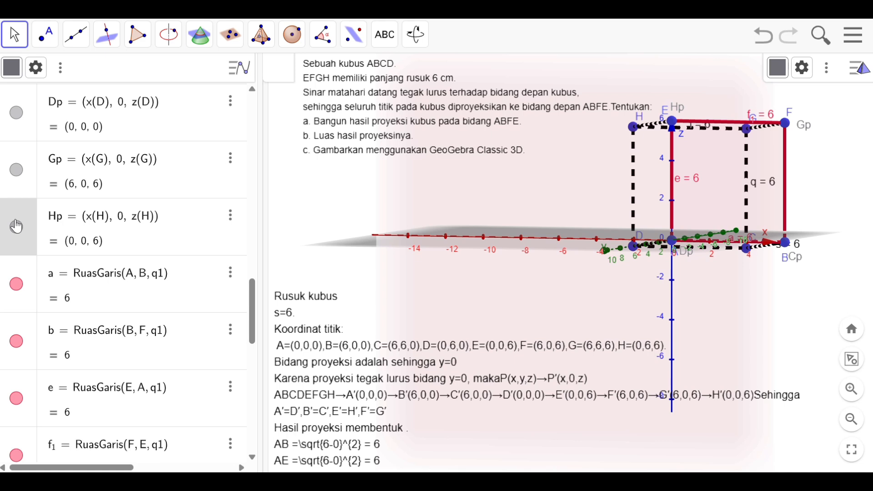
click(16, 228)
click(17, 229)
click(17, 231)
click(15, 231)
click(19, 227)
click(20, 229)
Step: Hide and reshow the red segment a, between A and B
click(21, 288)
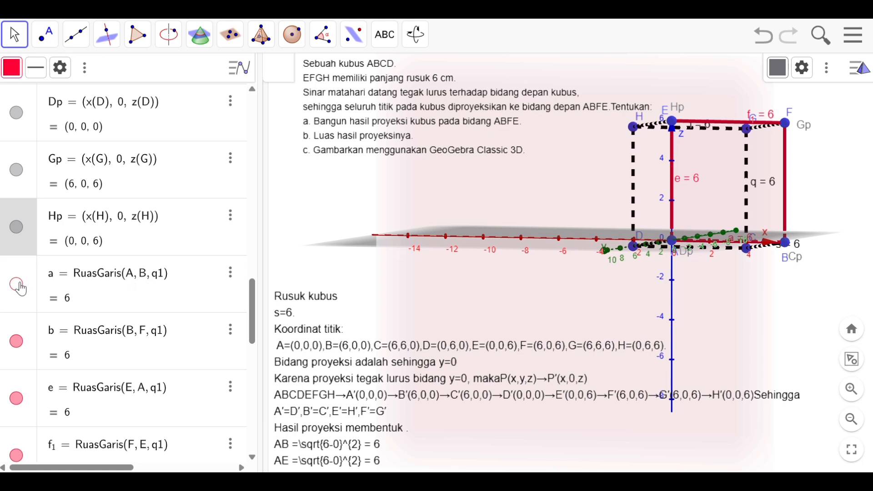
click(17, 285)
click(18, 286)
Step: Hide and reshow the projected point Hp and segment a while viewing the cube obliquely from above
drag(689, 239, 765, 254)
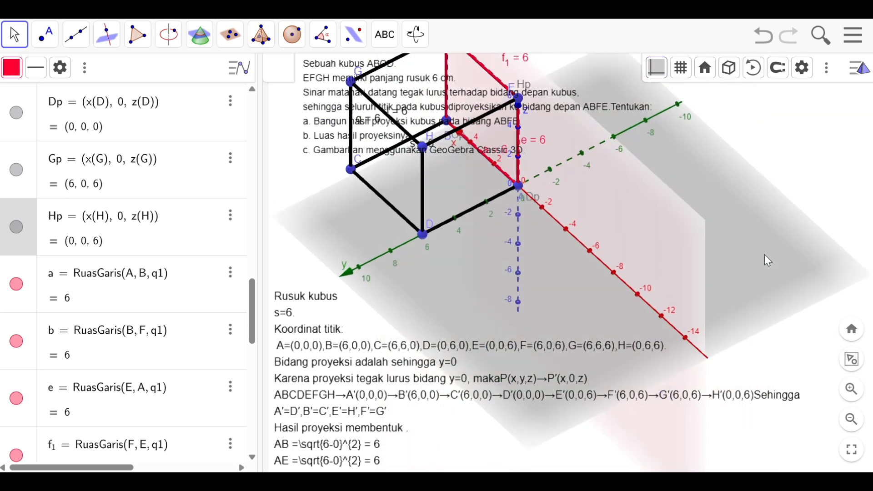
click(16, 227)
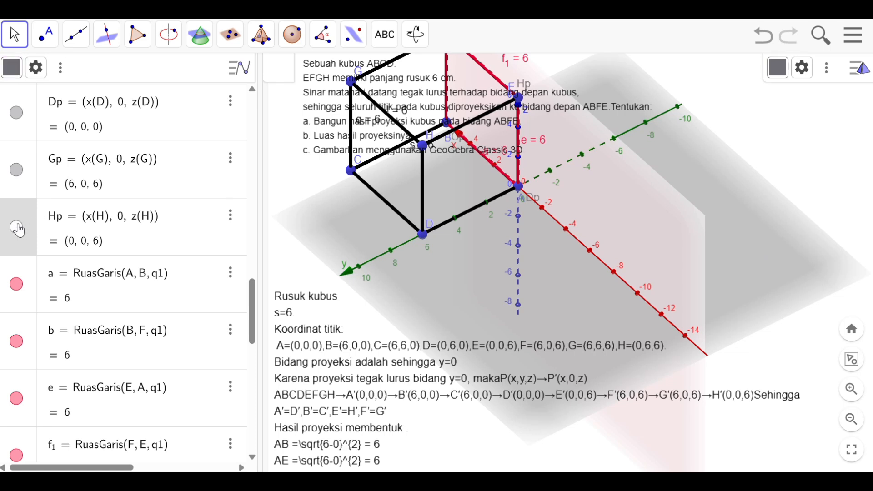
click(17, 228)
click(17, 285)
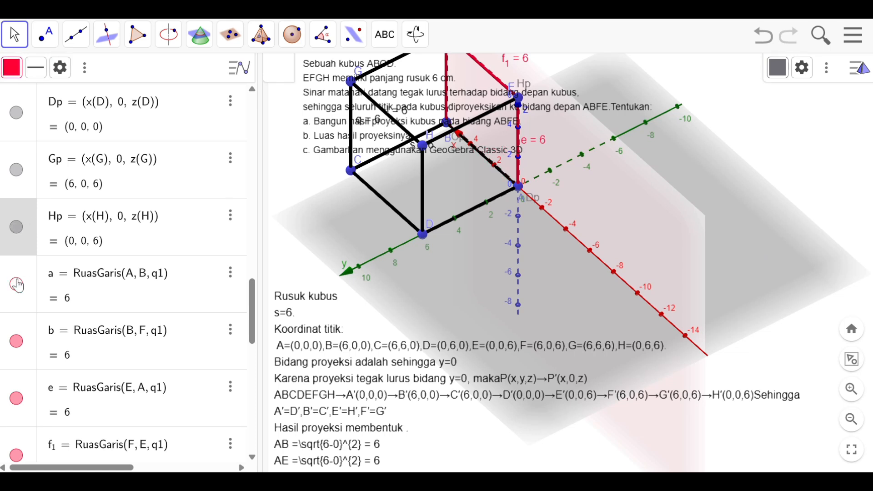
click(17, 282)
click(17, 284)
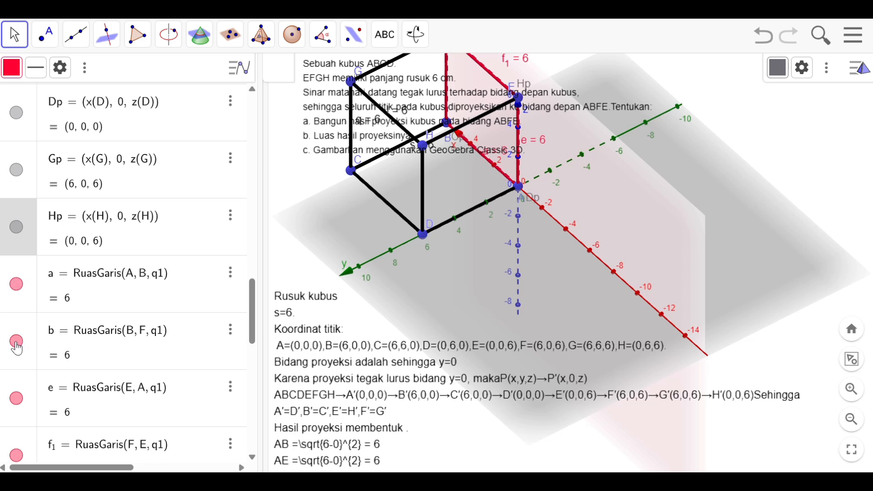
Step: Hide and reshow the red segment b, between B and F, twice
click(16, 343)
click(16, 343)
click(16, 344)
click(16, 343)
Step: Review the projected points and the red polygon's sides in the object list, hiding and reshowing segments b and a
scroll(191, 330, up, 5)
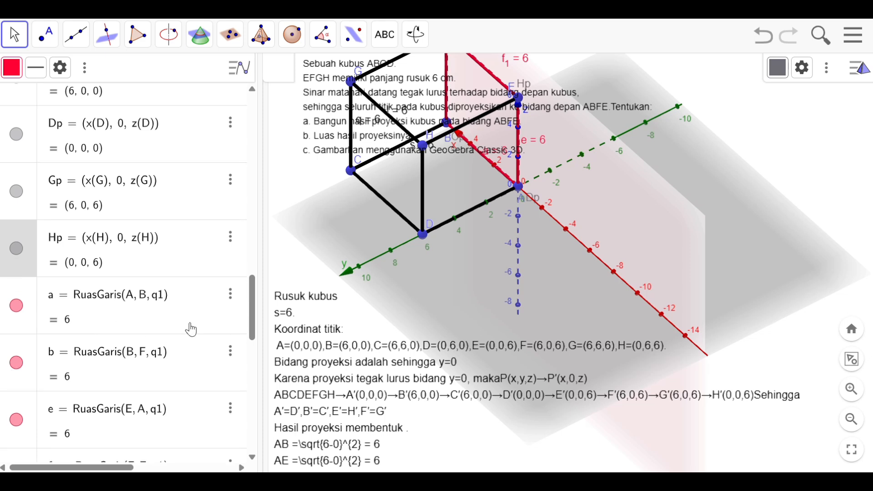
scroll(191, 329, up, 3)
scroll(191, 330, down, 6)
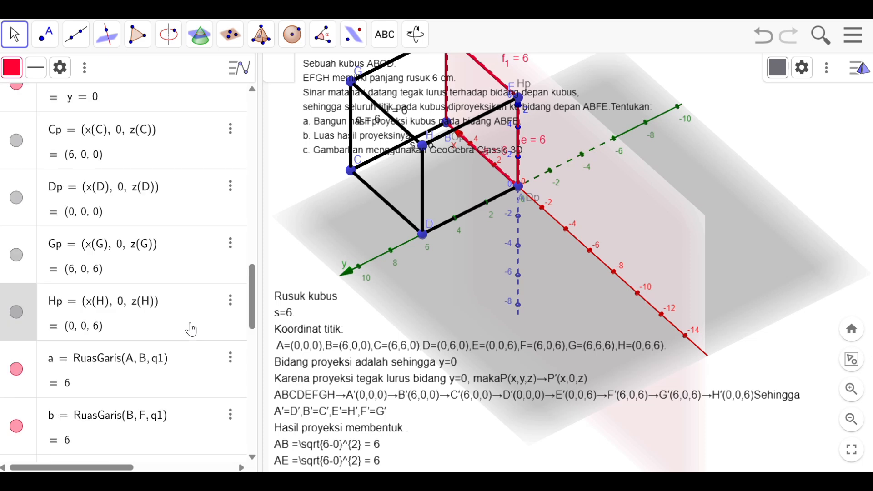
scroll(191, 330, down, 2)
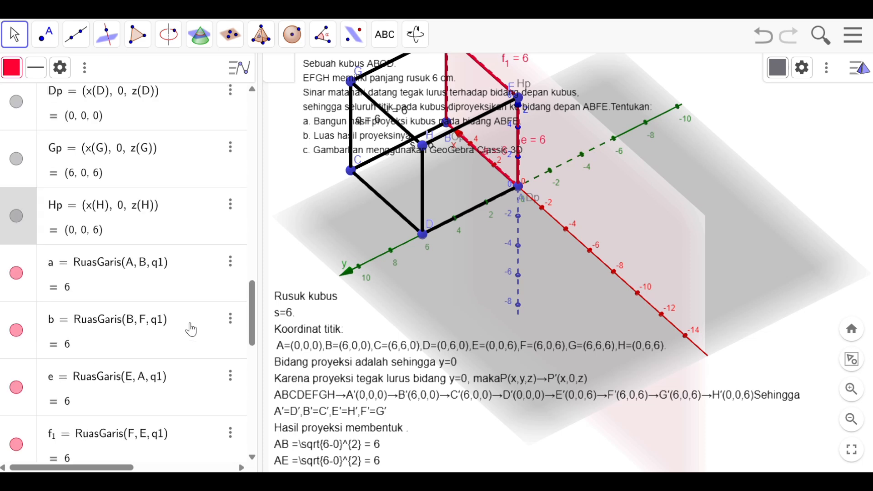
scroll(191, 330, down, 3)
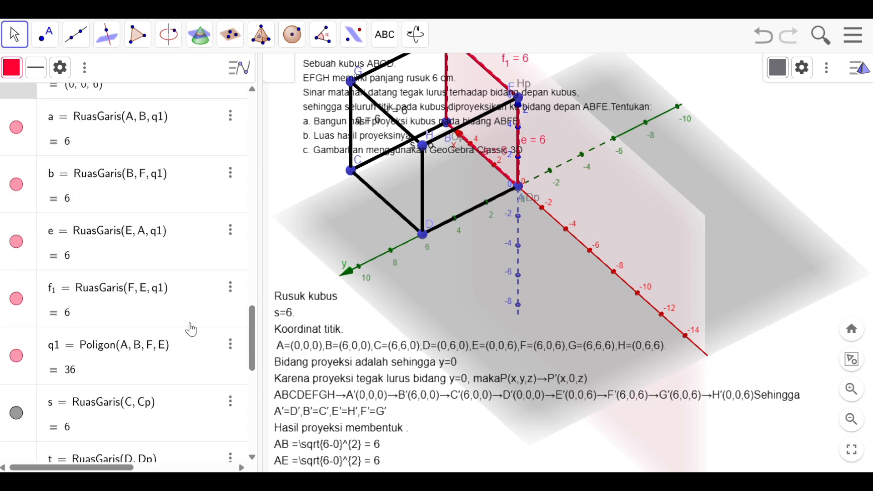
click(16, 185)
scroll(22, 193, up, 1)
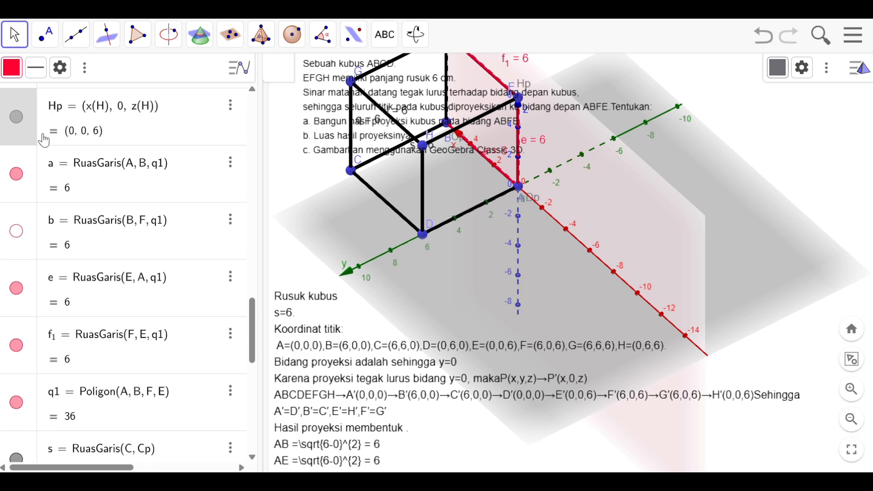
click(17, 174)
click(16, 231)
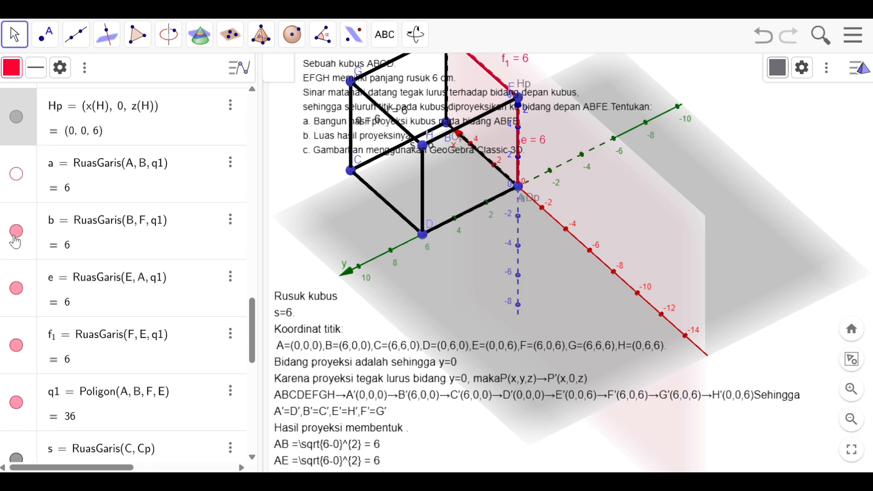
click(17, 177)
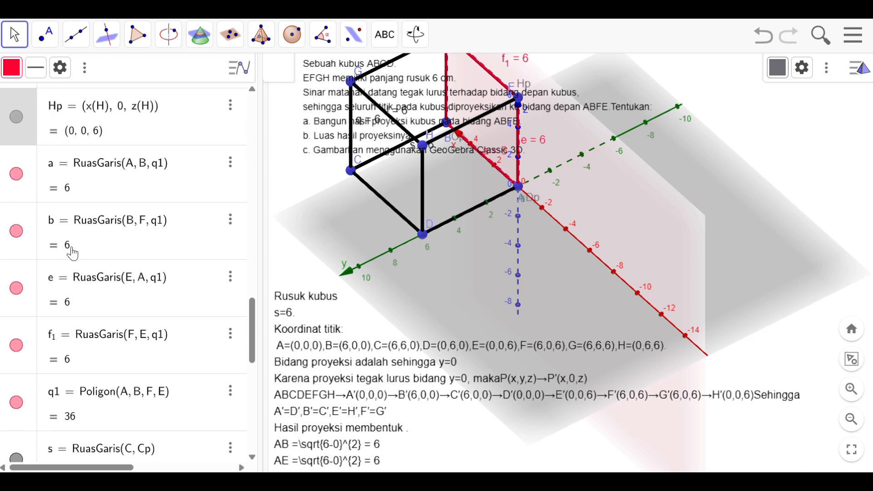
Step: Hide and reshow the red segment e, between E and A, three times
click(17, 290)
click(17, 289)
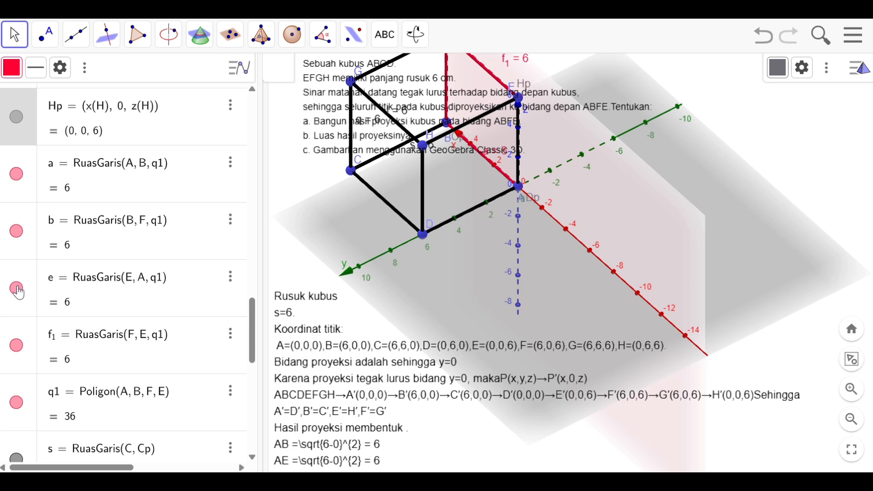
click(17, 289)
click(18, 290)
click(17, 291)
click(18, 291)
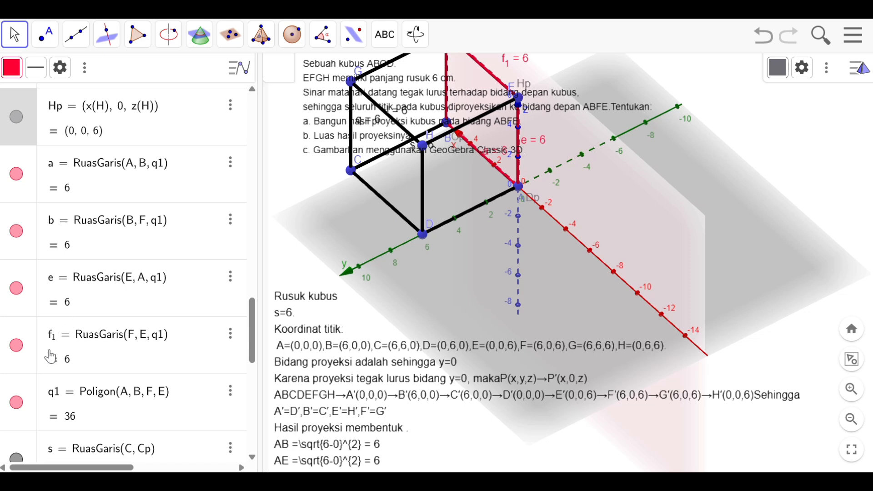
Step: Hide and reshow the red segment f1, between F and E
click(25, 346)
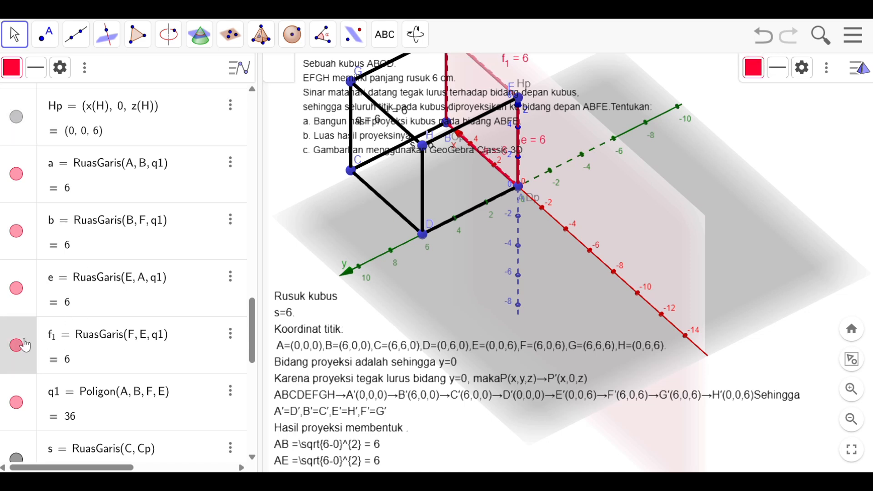
click(16, 347)
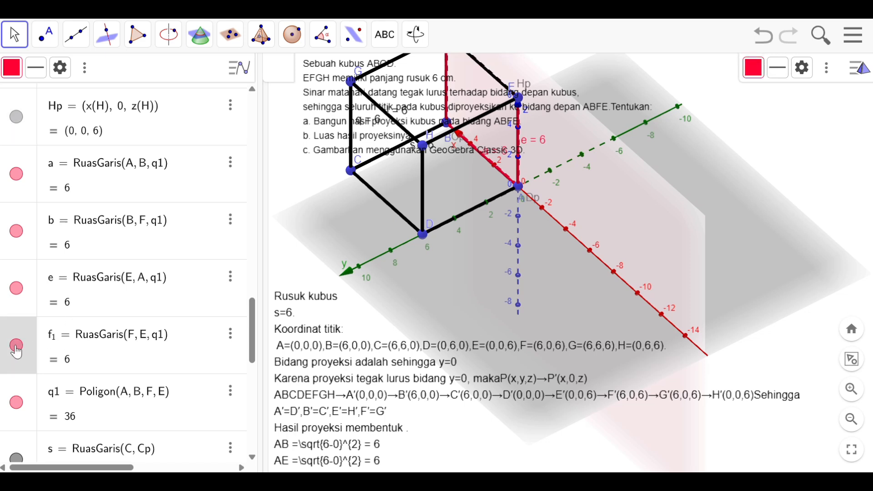
click(17, 346)
Step: Hide the red polygon q1 through A, B, F and E with its sides, and reshow segments f1 and e and the polygon
scroll(49, 396, down, 6)
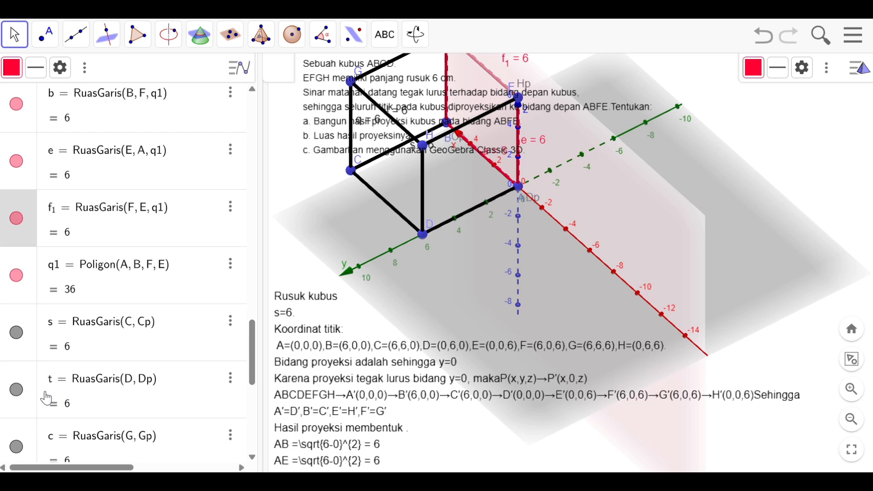
scroll(27, 312, up, 2)
click(14, 245)
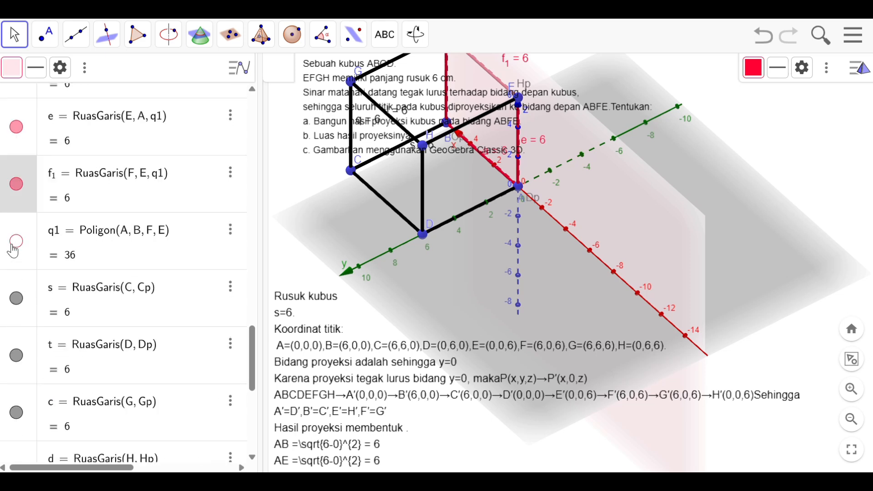
click(15, 246)
click(15, 246)
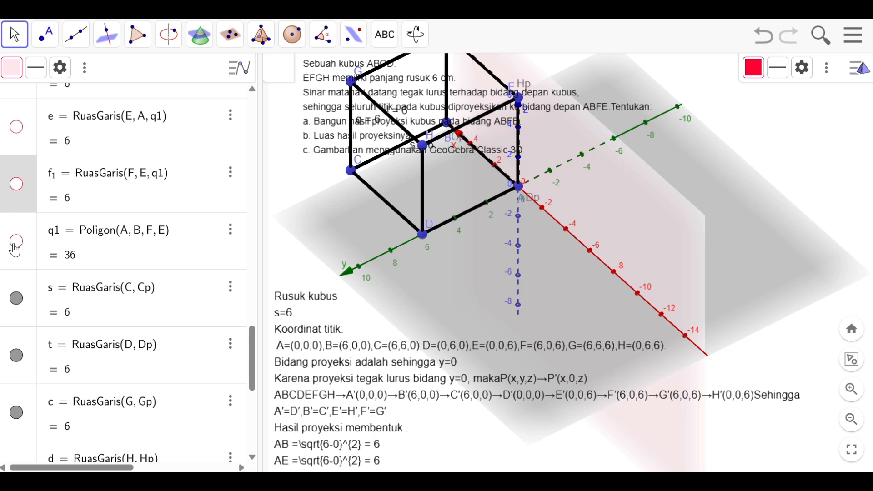
click(16, 240)
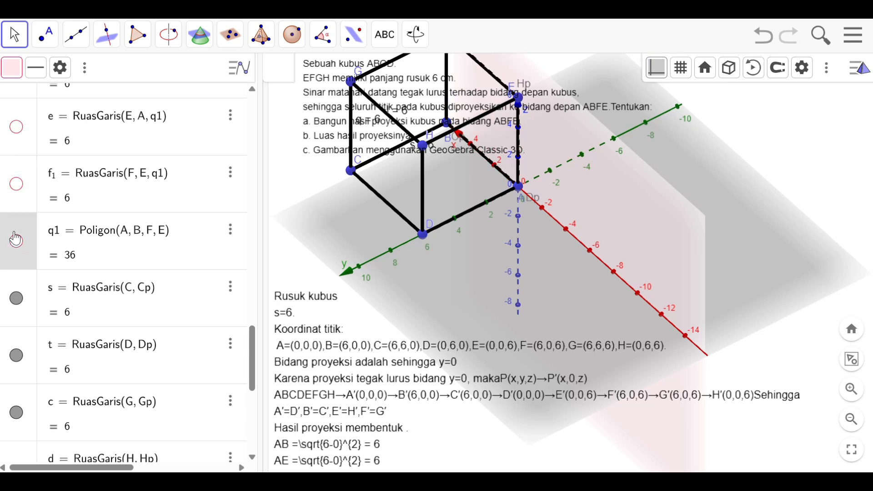
click(23, 184)
click(17, 130)
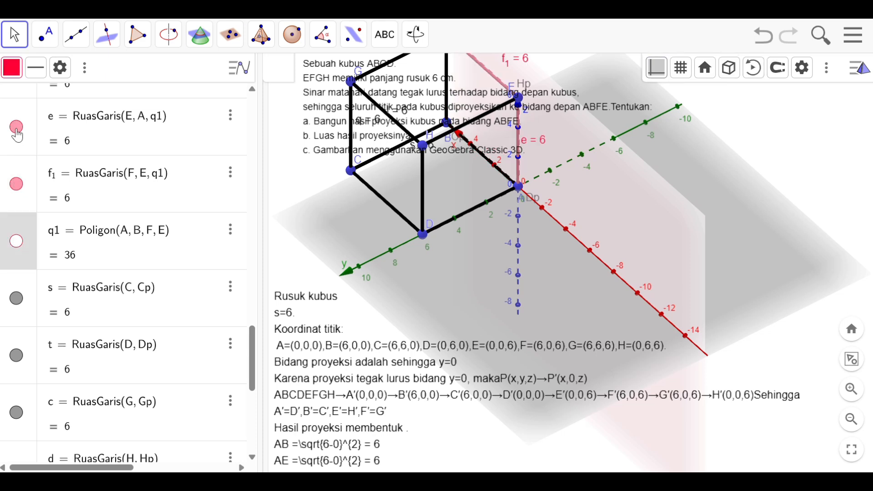
click(17, 241)
Step: Review the object list from the projection segments back to the cube's vertices A to H
scroll(28, 335, down, 5)
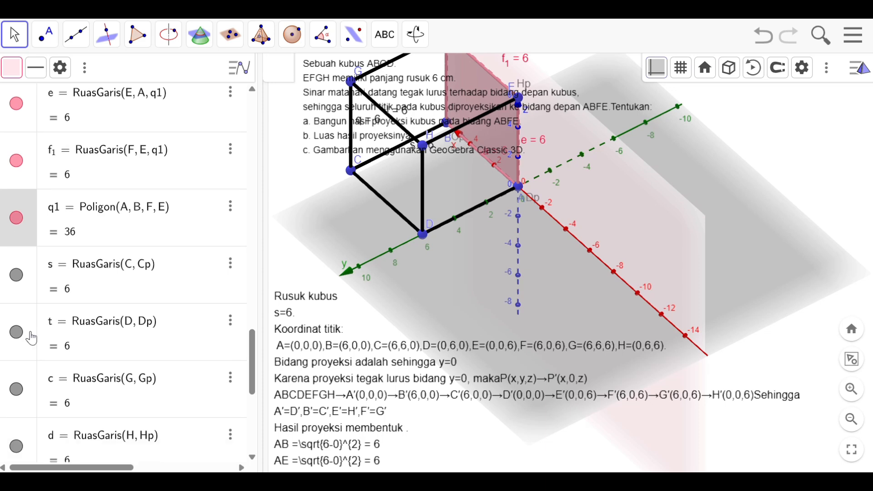
scroll(32, 338, up, 20)
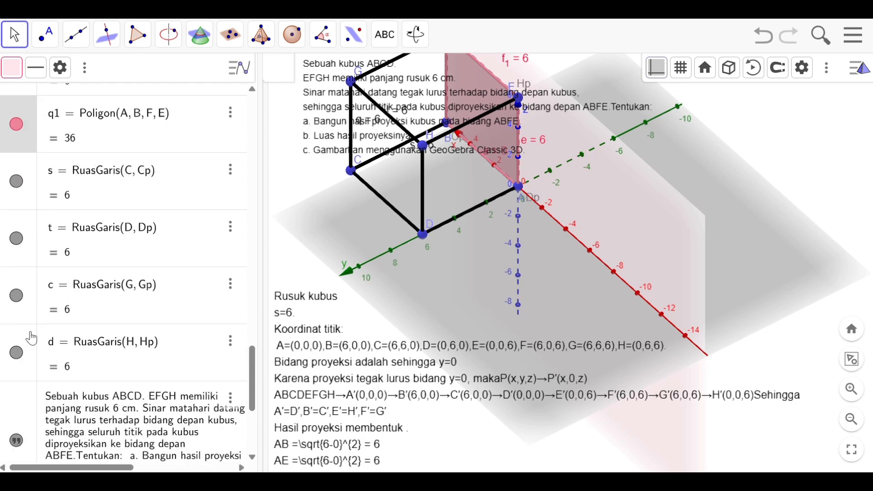
scroll(30, 336, up, 10)
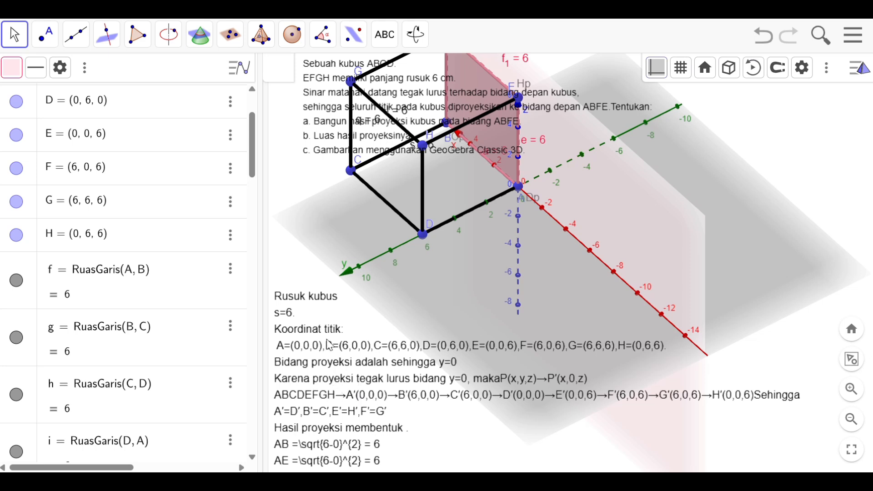
scroll(121, 351, up, 1)
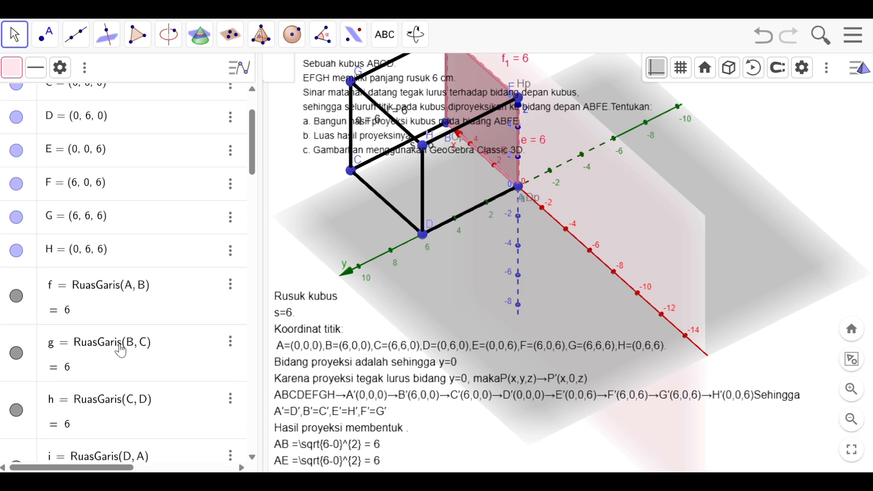
scroll(121, 351, up, 3)
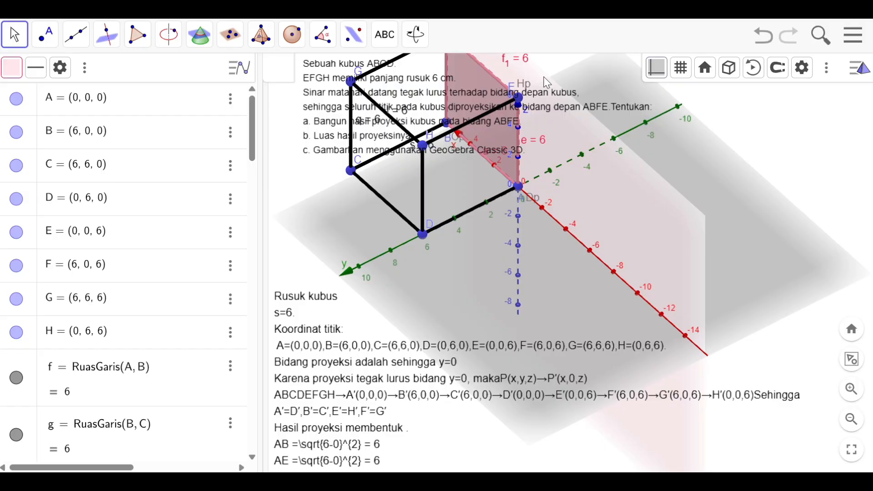